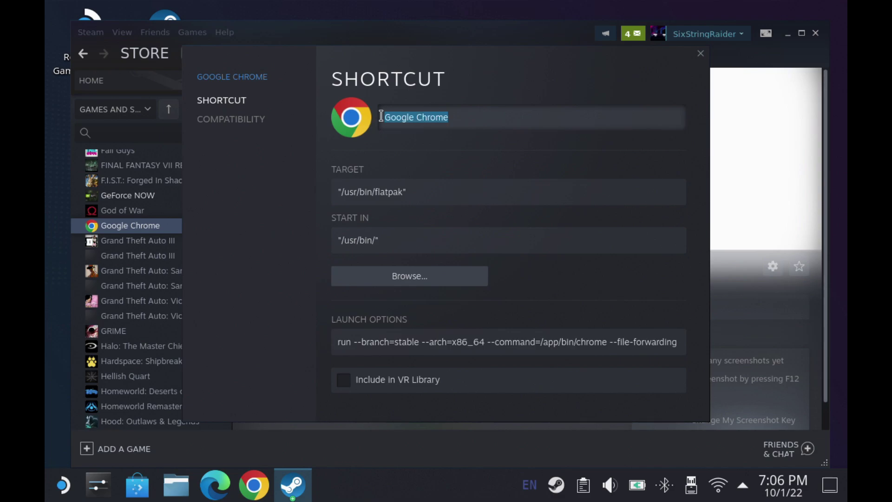
Rename the Chrome shortcut to Luna and set its icon to Luna Icon.png.
type("una")
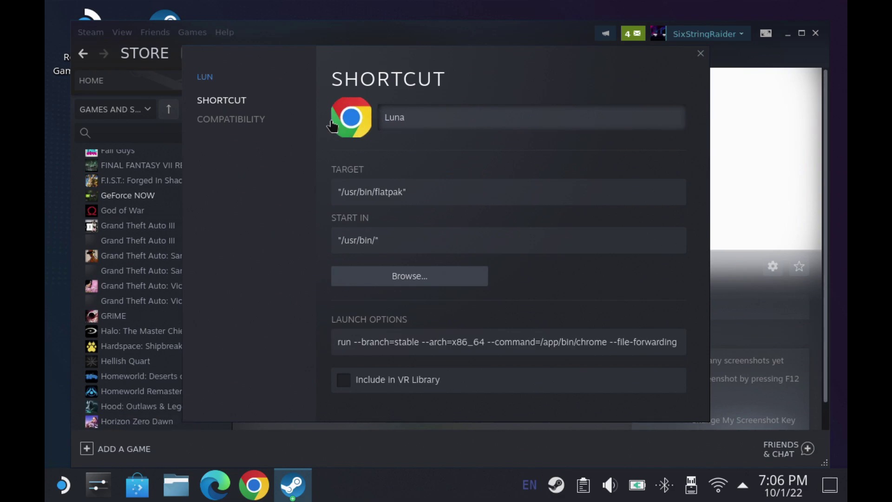
left_click(347, 126)
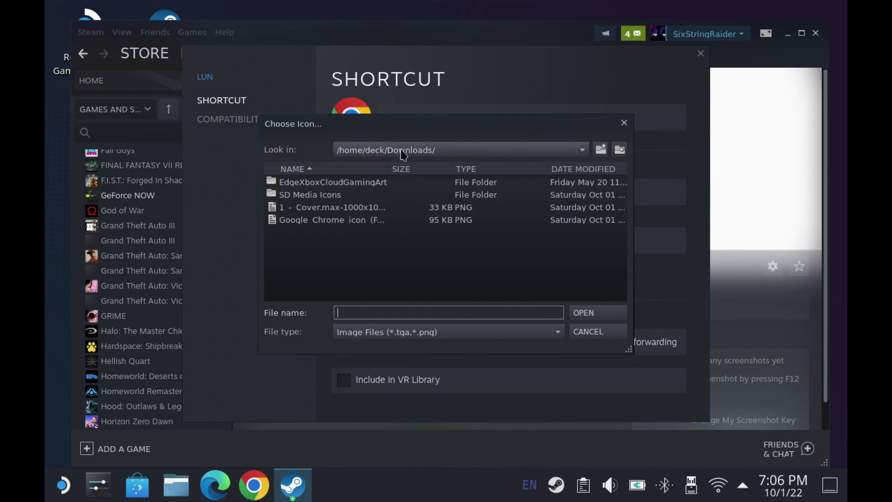
left_click(348, 186)
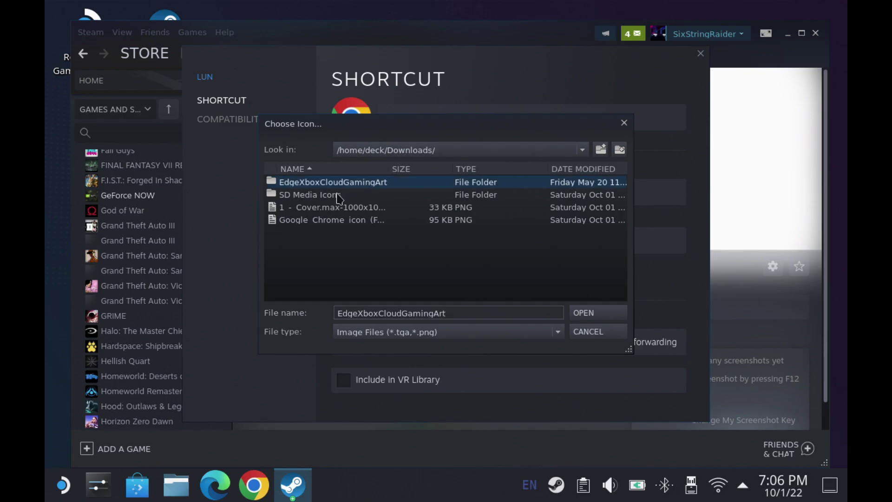
double_click(338, 195)
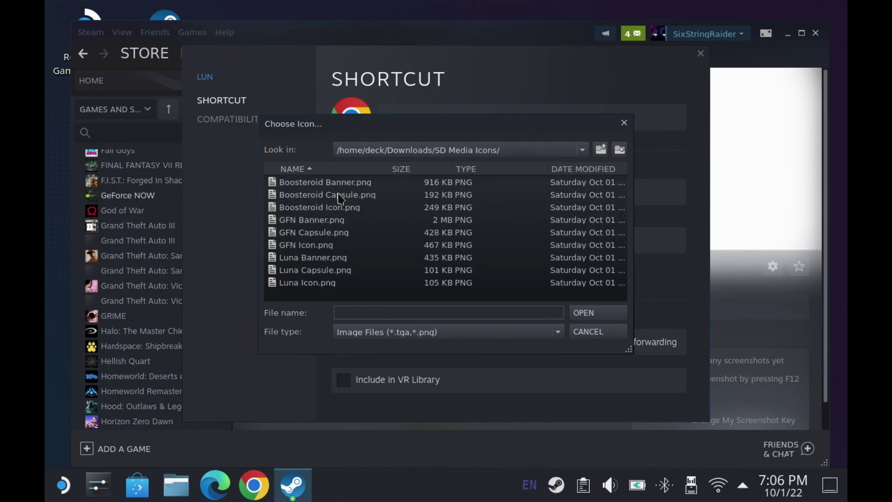
double_click(327, 283)
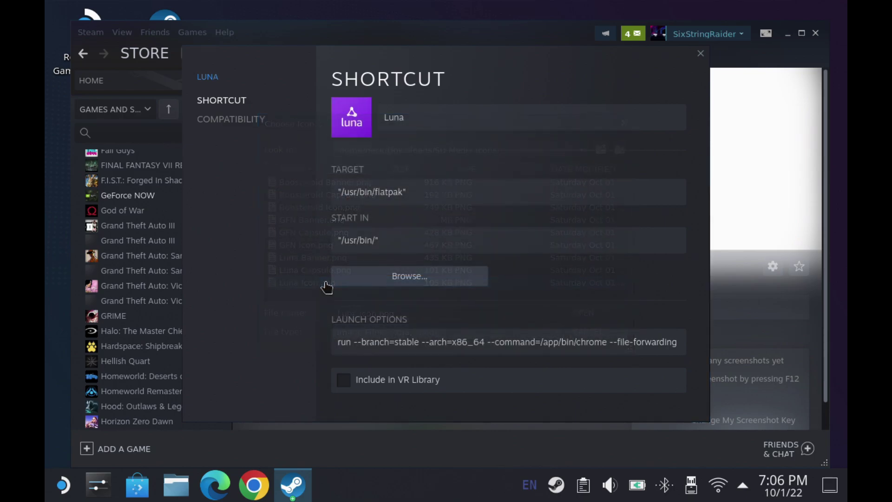
left_click(701, 55)
Clear the Chrome background and set Luna Banner.png as the custom background.
right_click(552, 135)
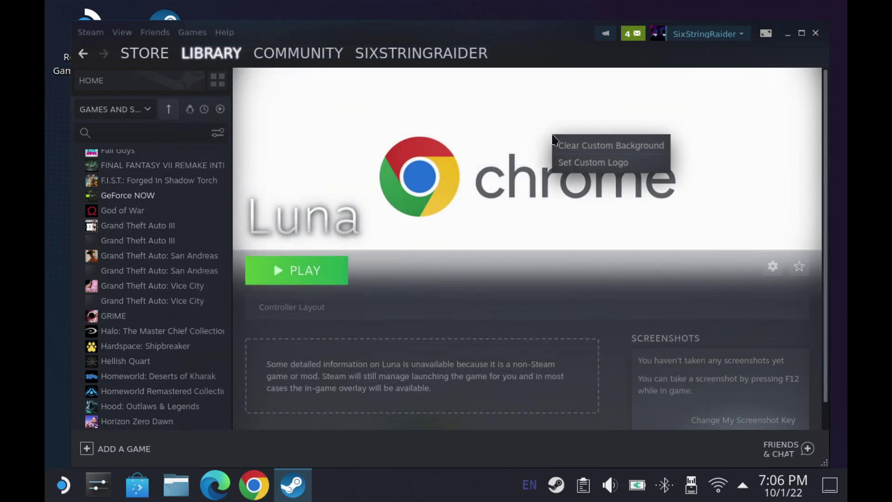
left_click(589, 146)
right_click(582, 142)
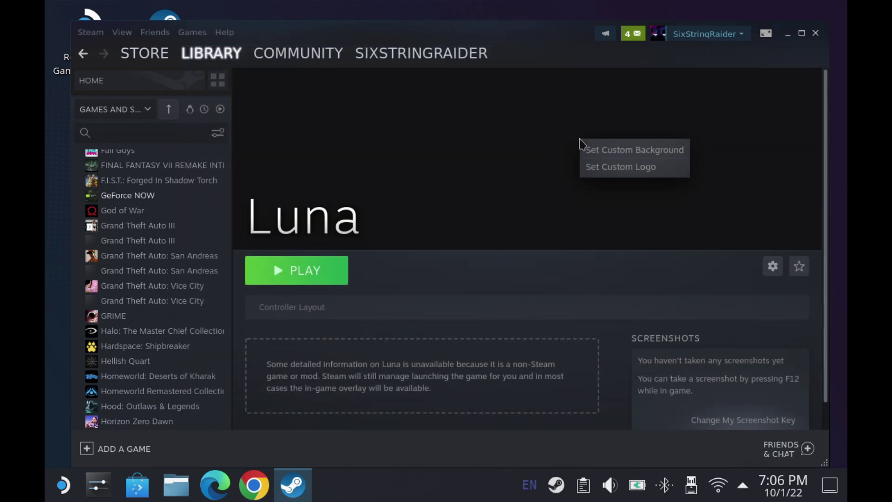
left_click(609, 151)
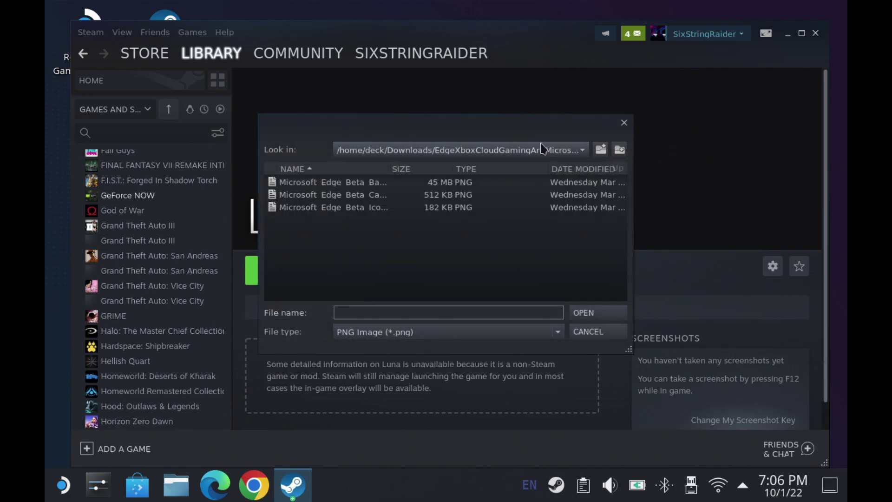
left_click(477, 158)
left_click(426, 208)
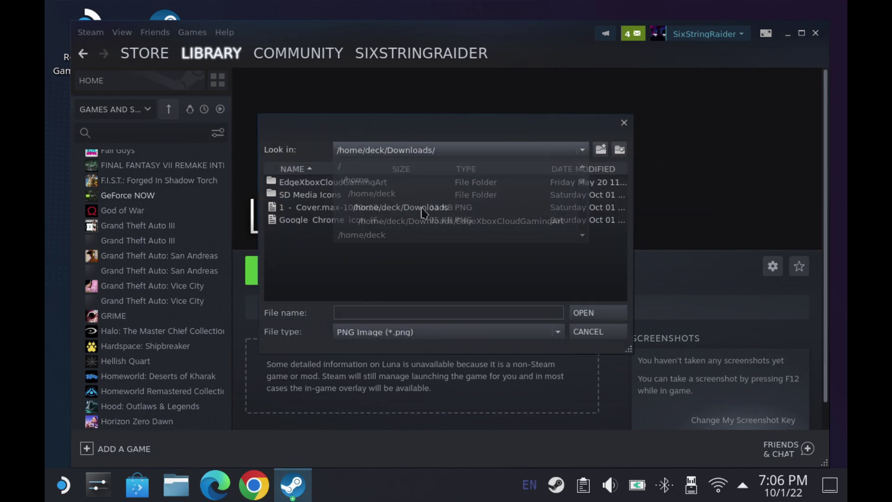
double_click(352, 196)
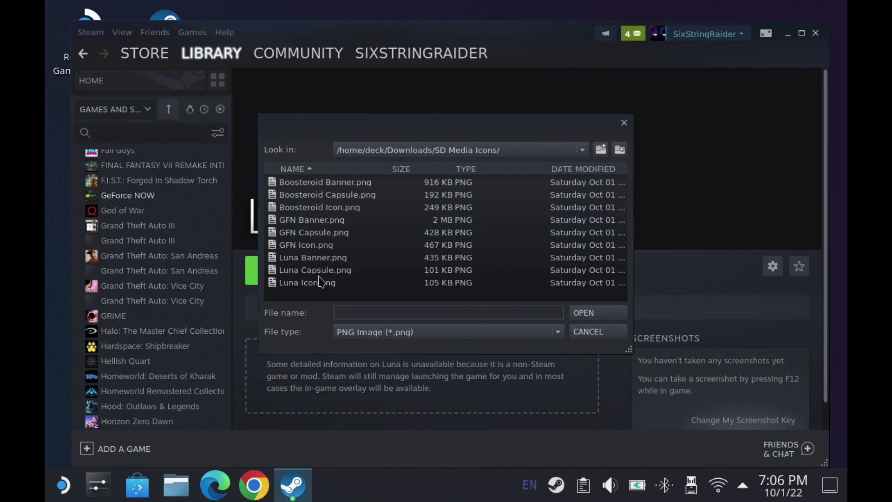
double_click(321, 259)
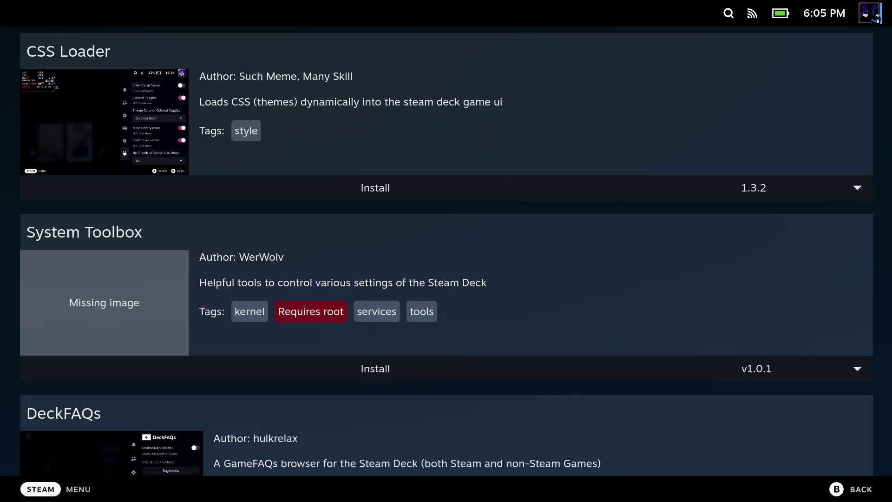
Move down the Decky plugin store to SteamGridDB's Install button.
key("Down")
key("Down")
key("Down")
key("Down")
key("Down")
key("Down")
key("Down")
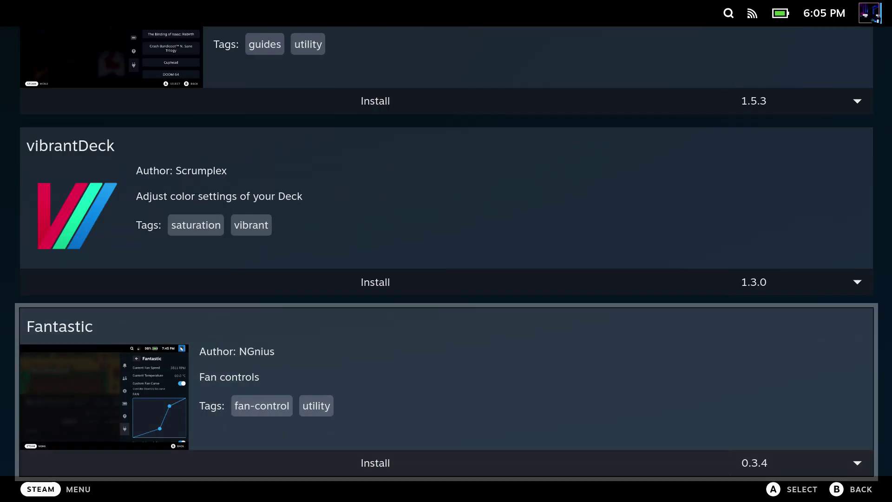
key("Down")
key("Down")
key("Down")
key("Down")
key("Down")
key("Down")
key("Down")
key("Down")
key("Down")
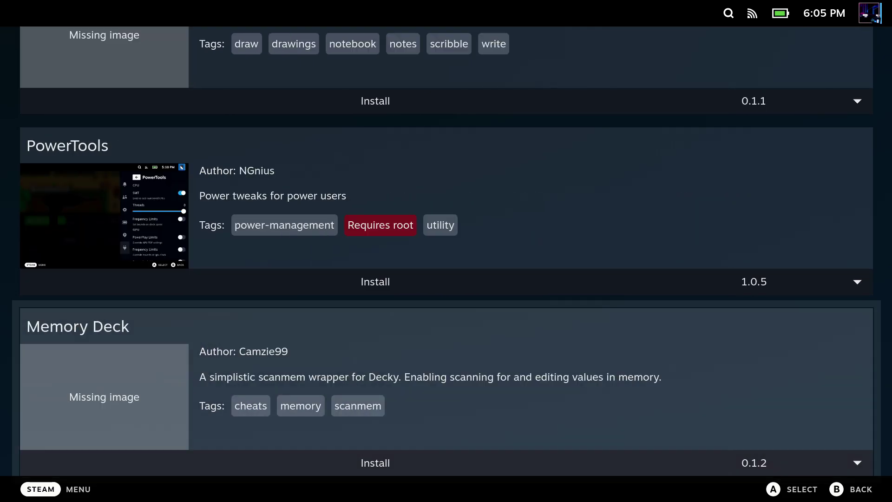
key("Down")
key("Down")
key("Down")
key("Down")
key("Down")
key("Down")
key("Down")
key("Down")
key("Down")
key("Down")
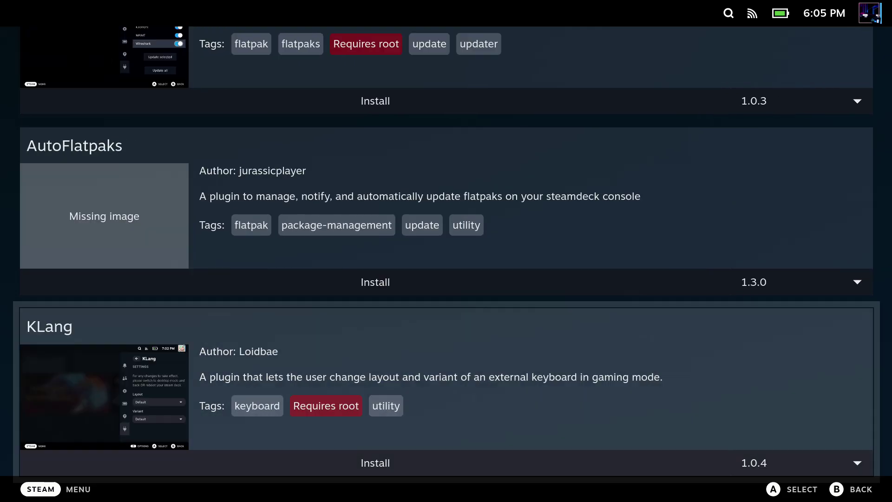
key("Down")
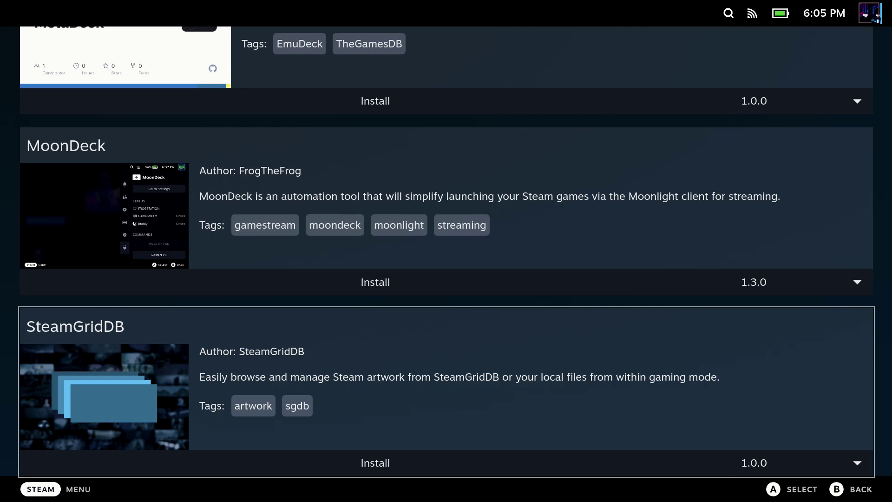
key("Down")
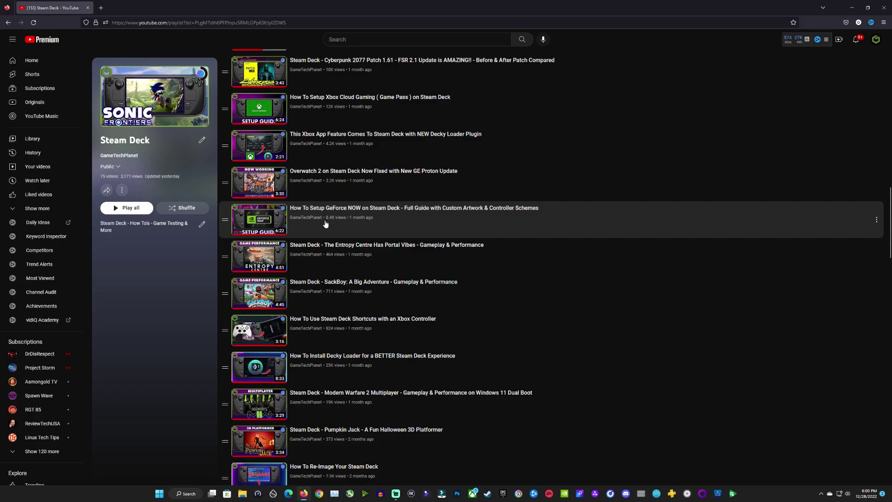
Scroll down the Steam Deck playlist's video list.
scroll(294, 262, "down", 3)
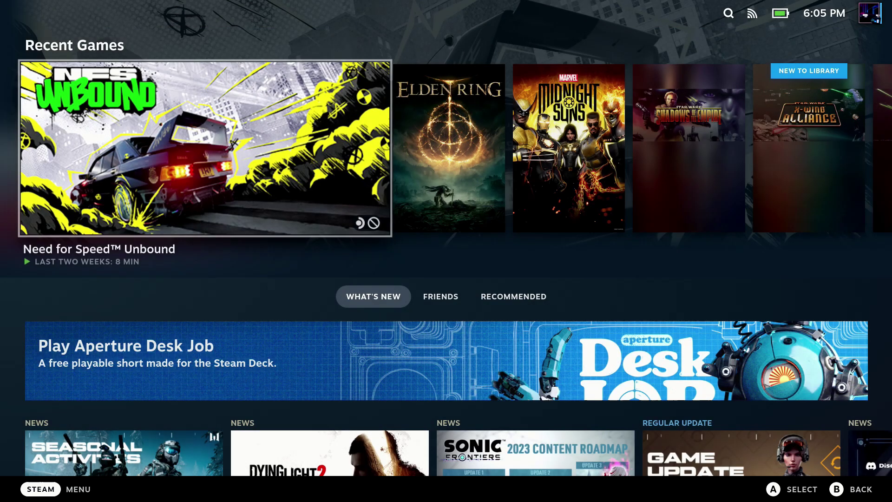
Apply the fourth capsule, with the silver NFS Unbound logo, as Need for Speed Unbound's cover.
key("Menu")
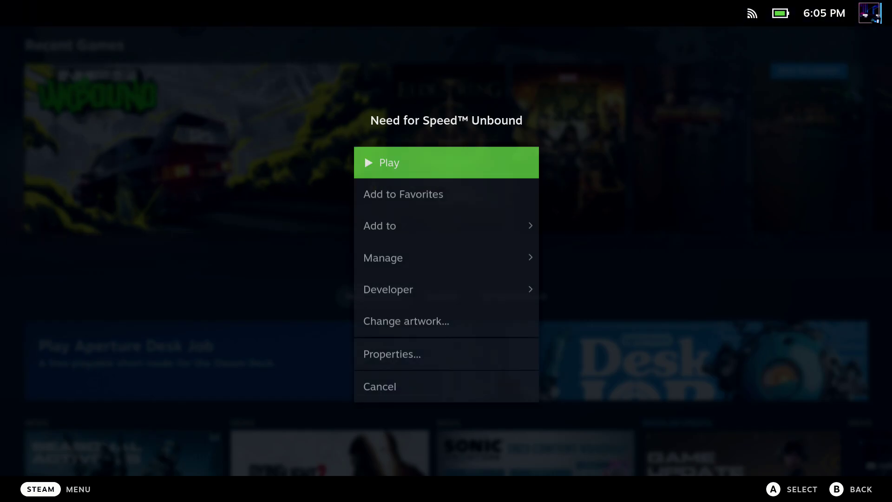
key("Down")
key("Down")
key("Down")
key("Down")
key("Down")
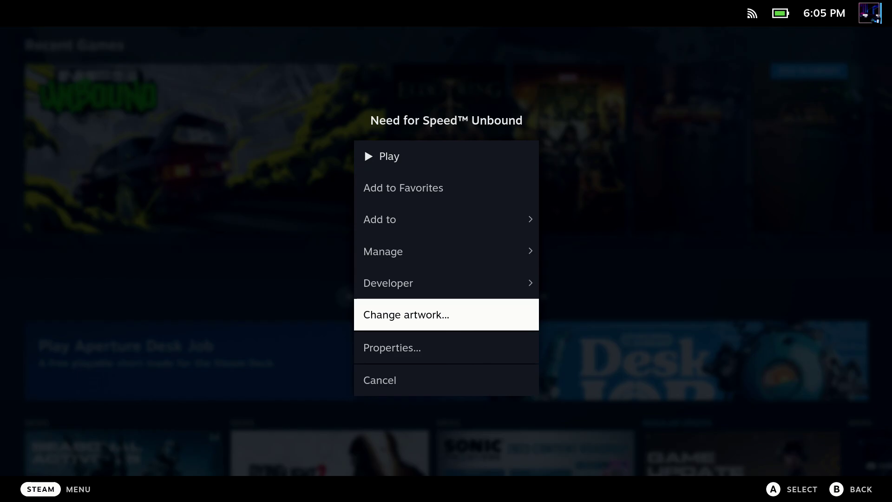
key("Return")
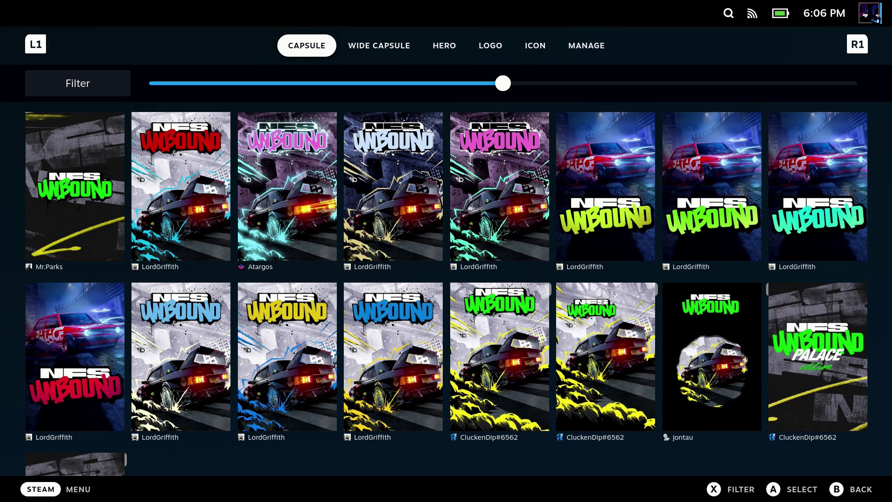
key("Down")
key("Right")
key("Right")
key("Right")
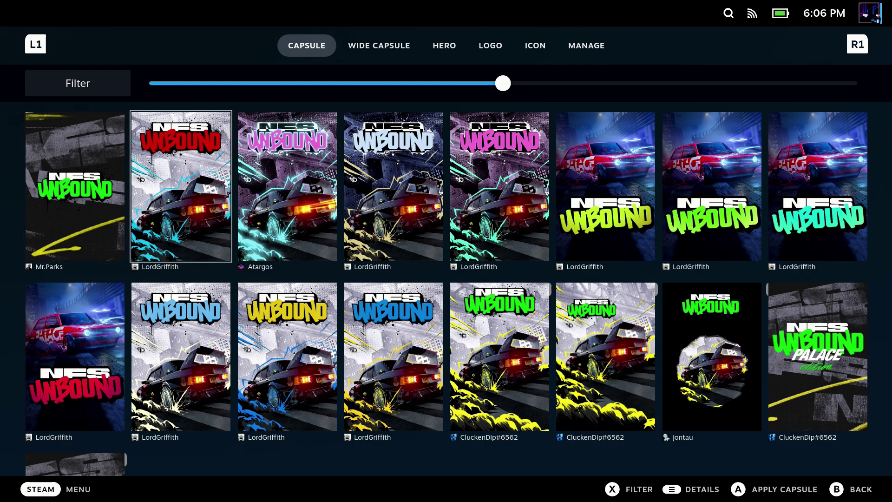
key("Return")
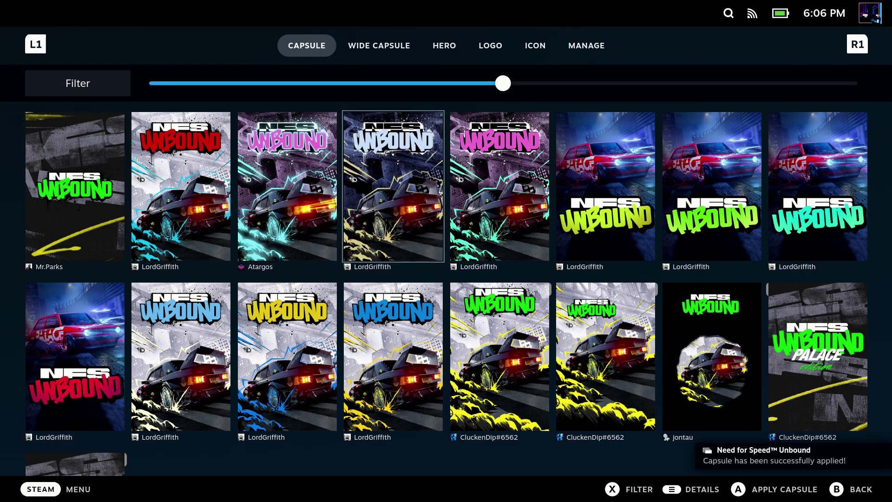
key("Up")
Apply the second wide capsule design to Need for Speed Unbound.
key("Right")
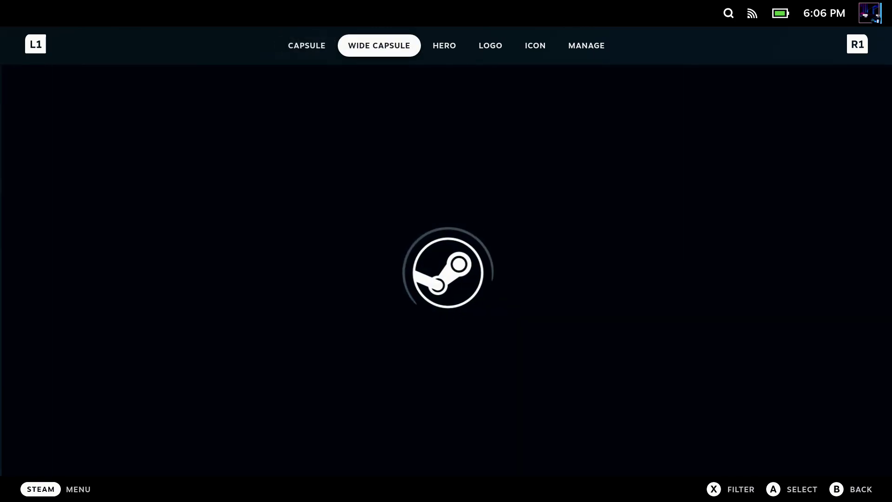
key("Down")
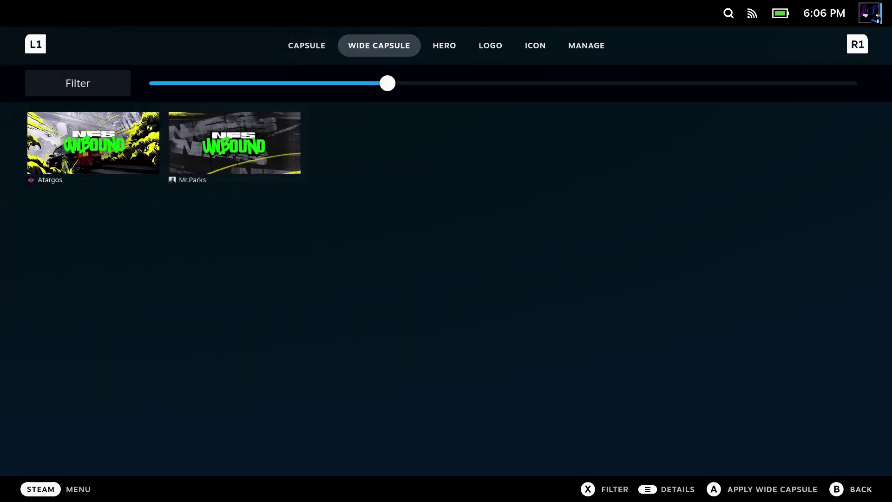
key("Return")
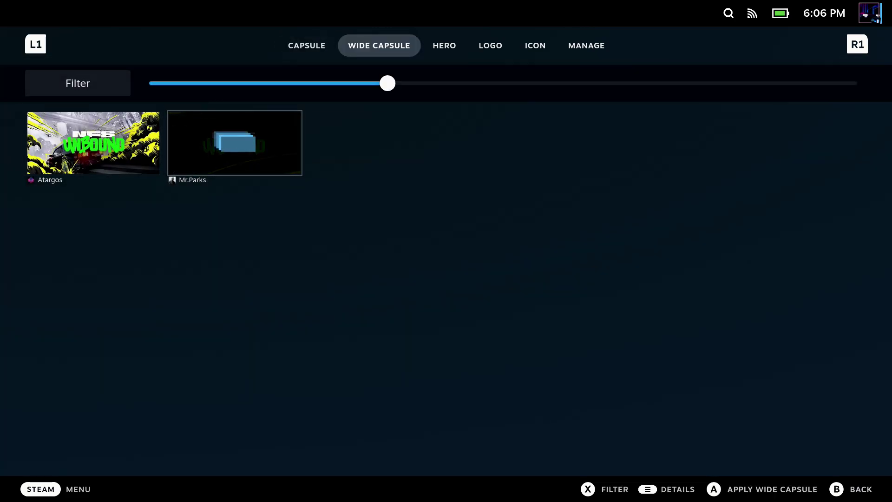
key("Up")
Apply the neon green-lit car banner as Need for Speed Unbound's hero image.
key("Right")
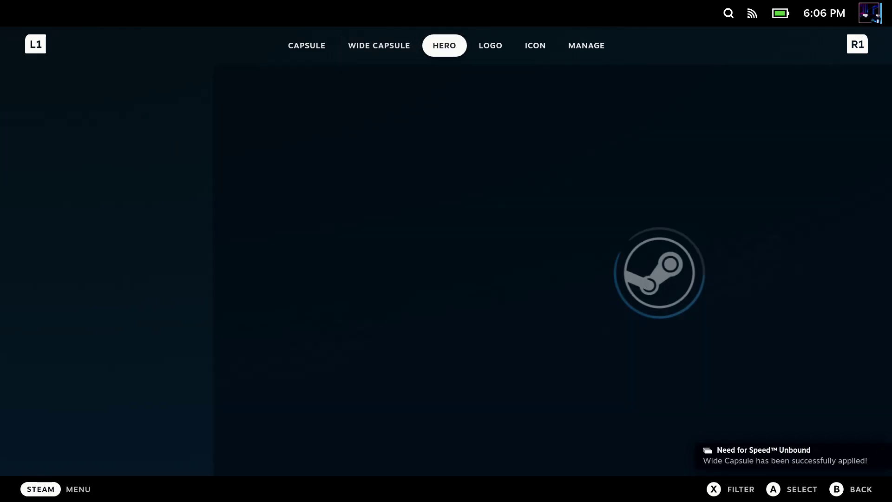
key("Down")
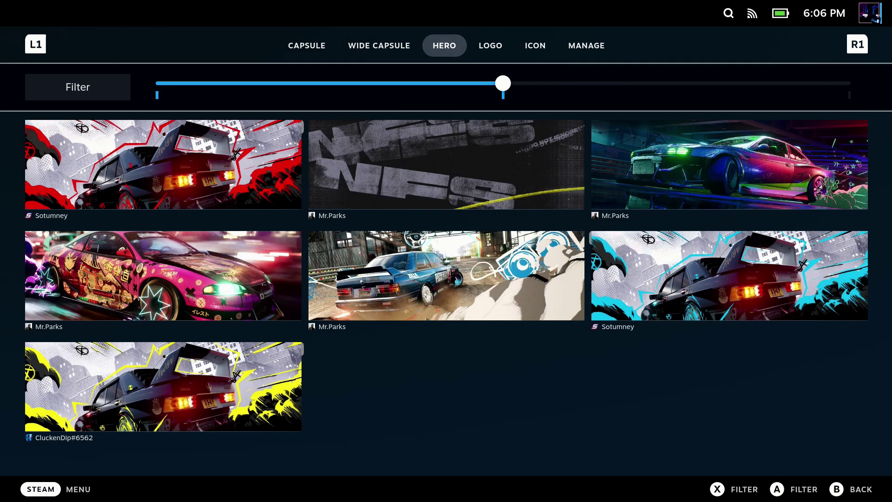
key("Right")
key("Right")
key("Return")
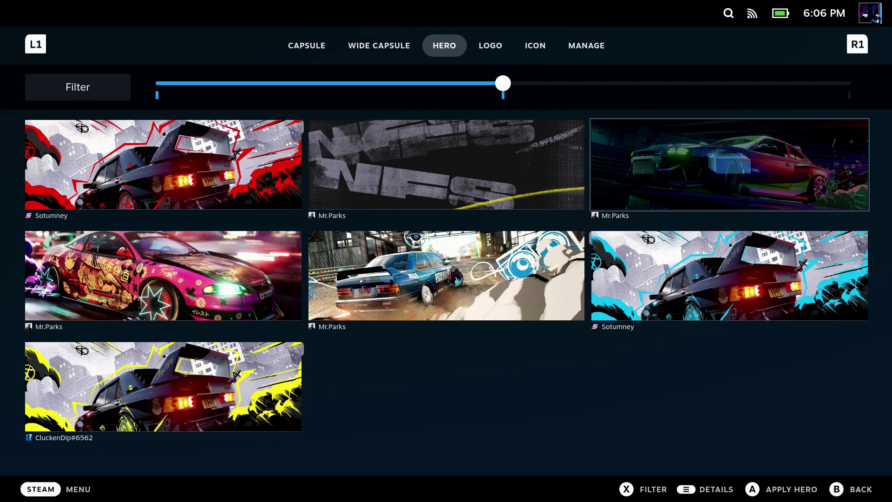
key("Up")
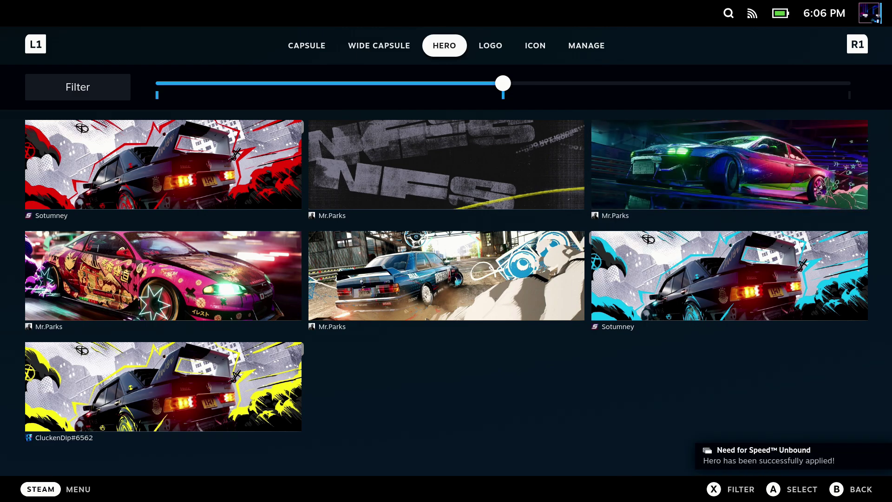
key("Right")
Apply the green NFS UNBOUND splatter logo, after comparing it with the PALACE edition logo.
key("Down")
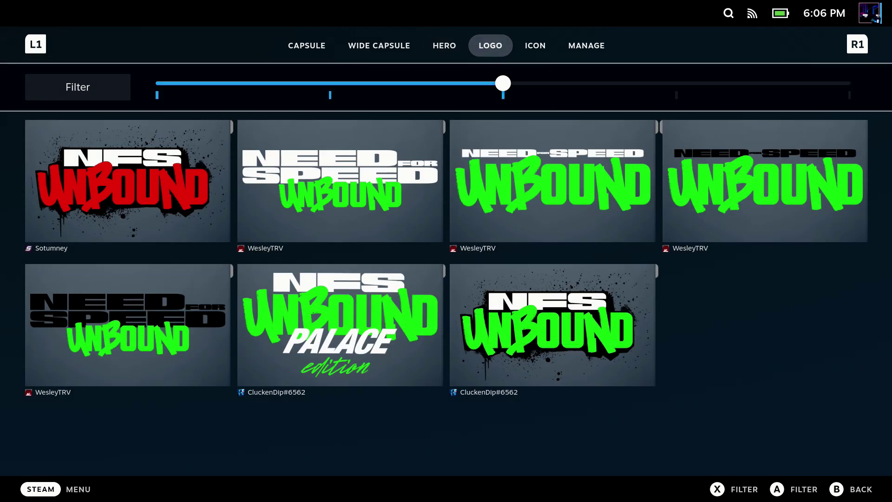
key("Down")
key("Down")
key("Right")
key("Right")
key("Left")
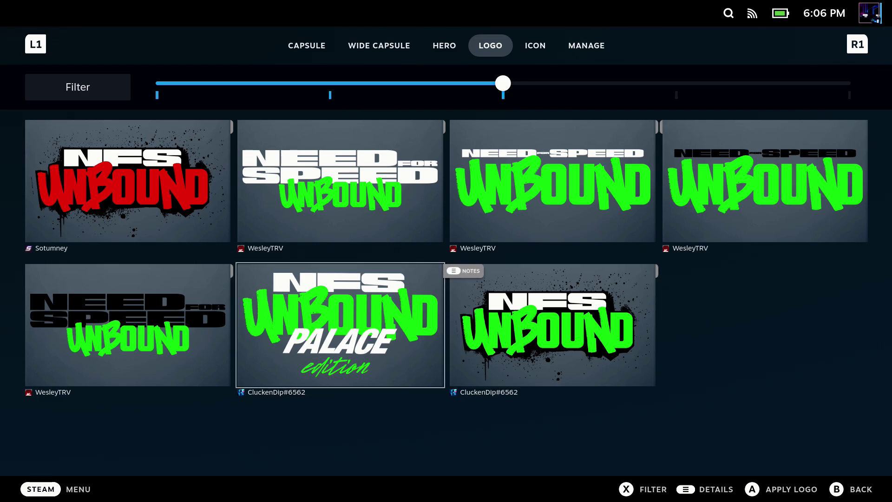
key("Right")
key("Return")
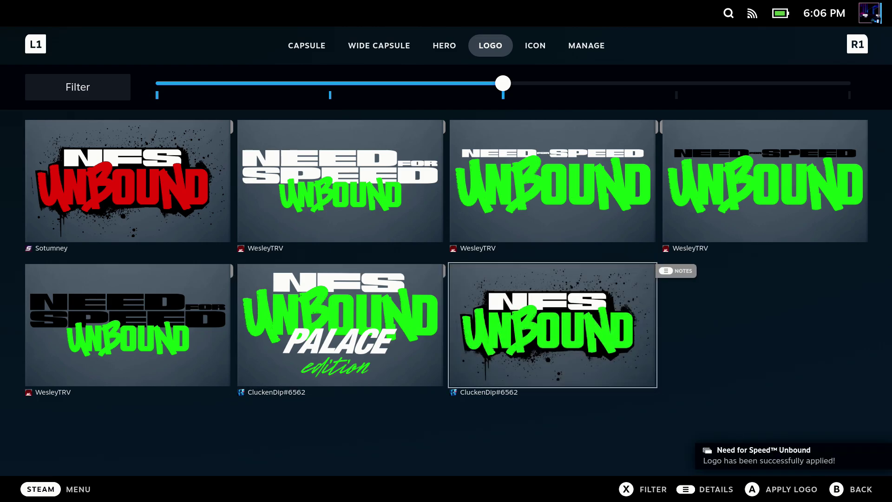
Apply the grey NFS icon as the game's icon.
key("Tab")
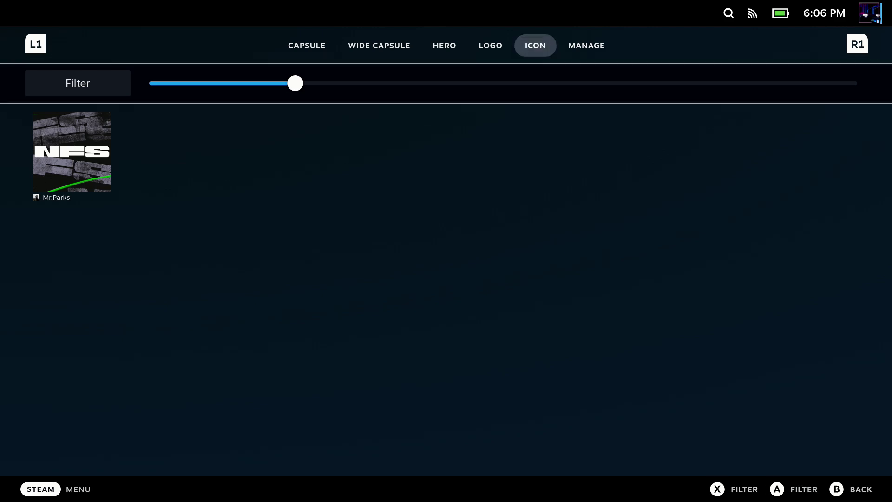
key("Down")
key("Return")
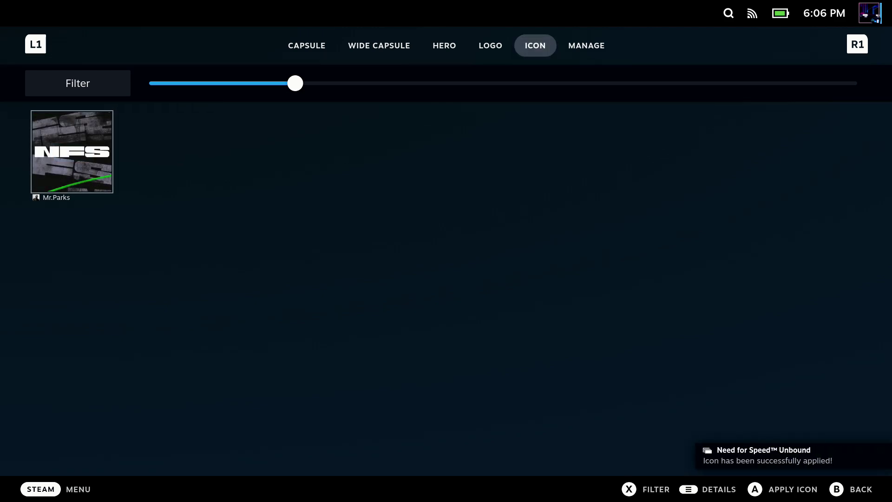
key("Up")
key("Up")
Check the neon car banner under Current Hero in Need for Speed Unbound's MANAGE overview.
key("Right")
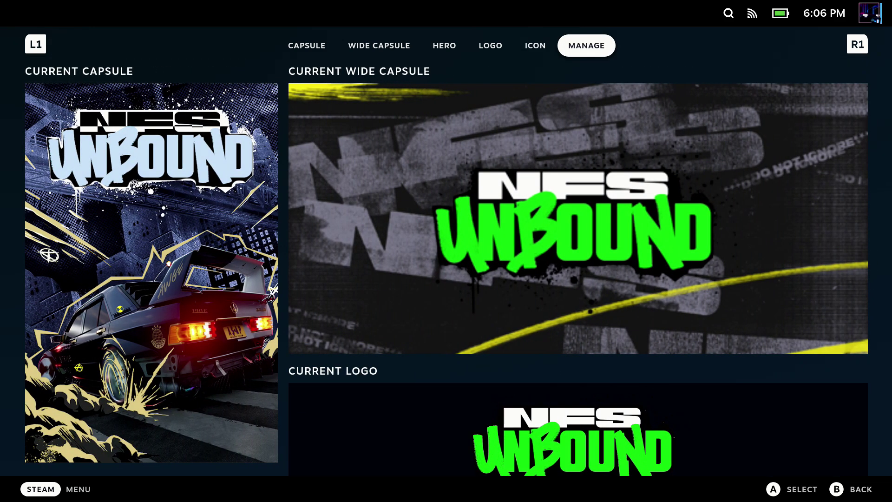
key("Down")
key("Down")
key("Down")
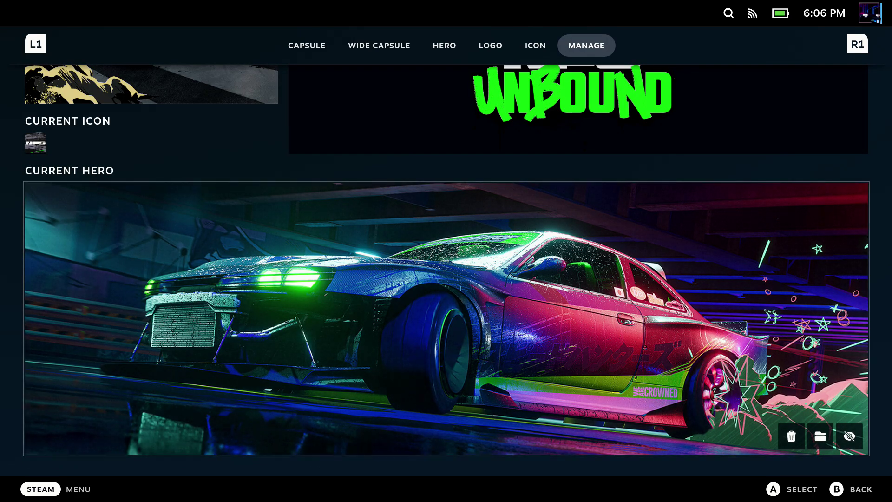
key("Up")
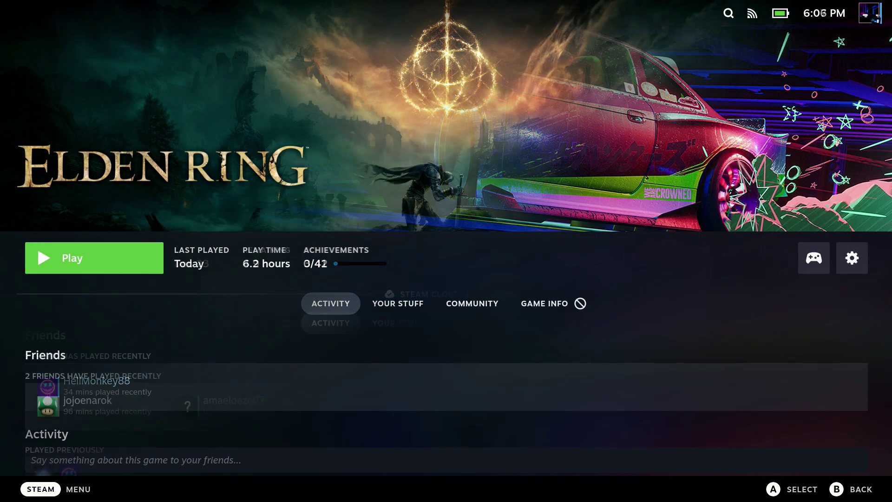
Apply the dark red Metaloe cover with the silver tree emblem to Elden Ring.
key("Right")
key("Right")
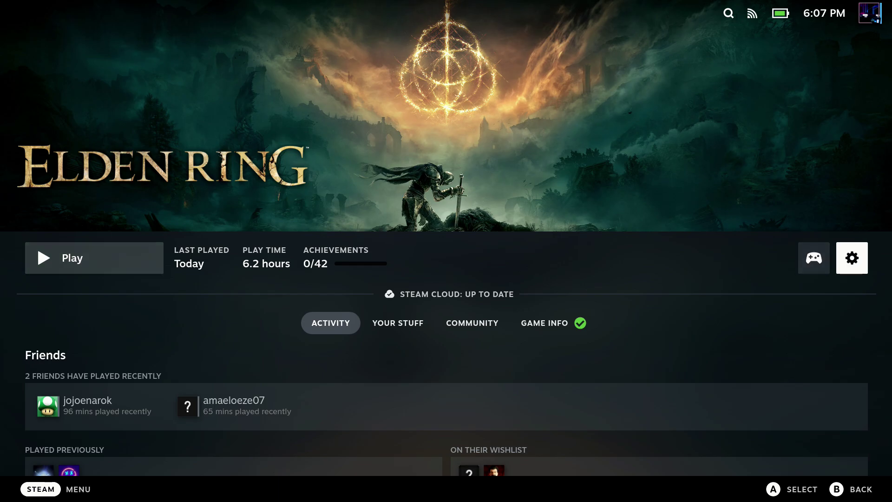
key("Return")
key("Down")
key("Down")
key("Down")
key("Down")
key("Return")
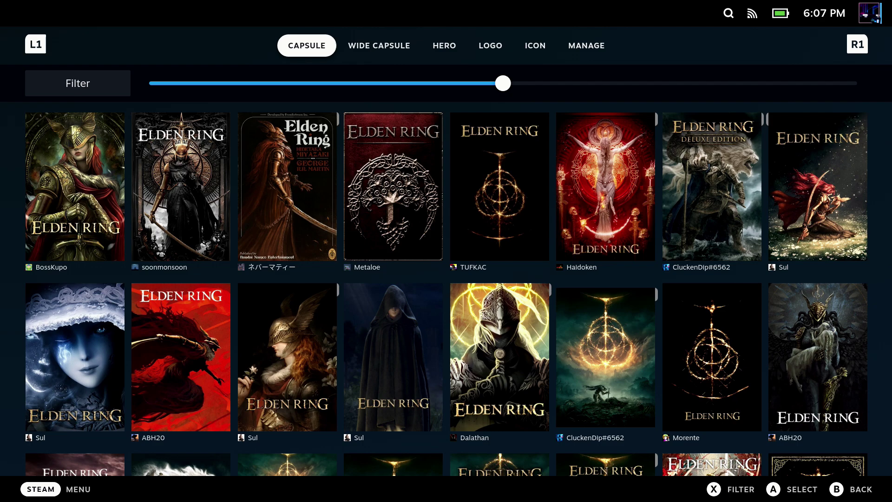
key("Down")
key("Down")
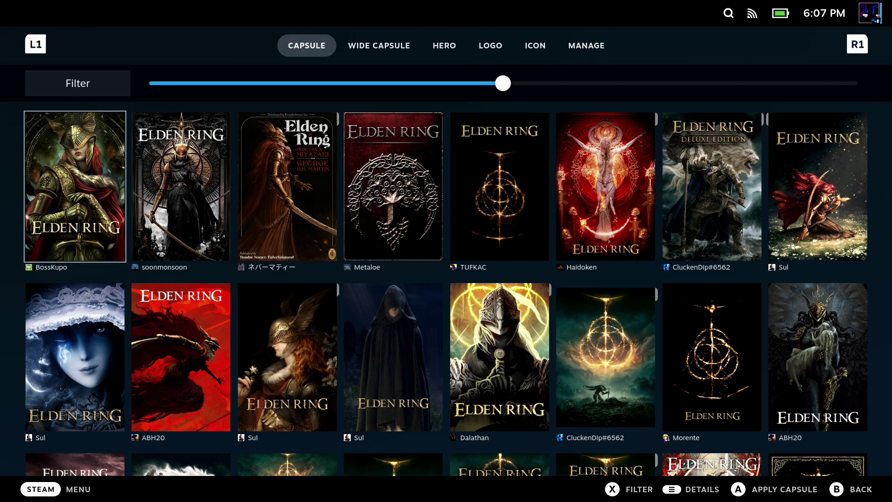
key("Return")
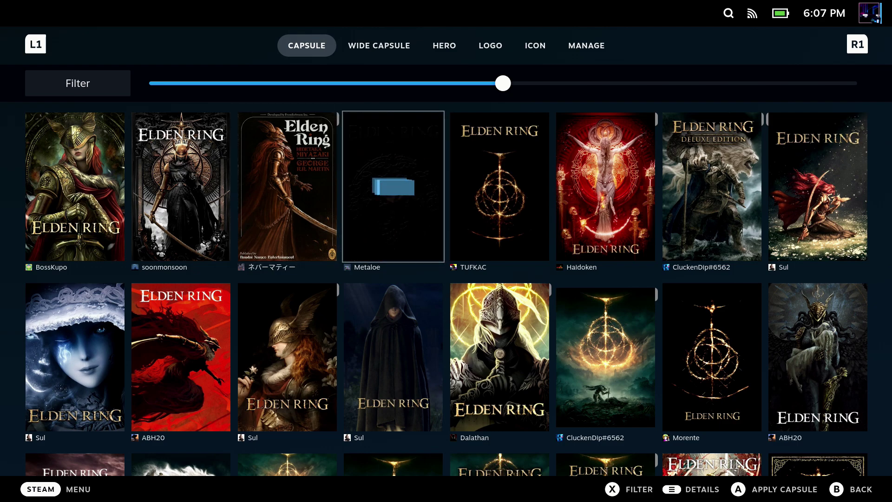
key("Up")
key("Up")
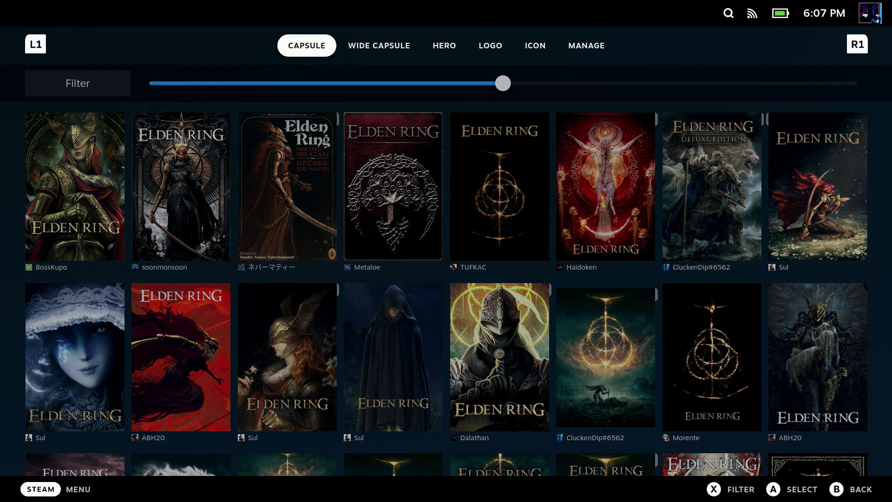
Review Elden Ring's current artwork in MANAGE, then close the editor and return home.
key("Right")
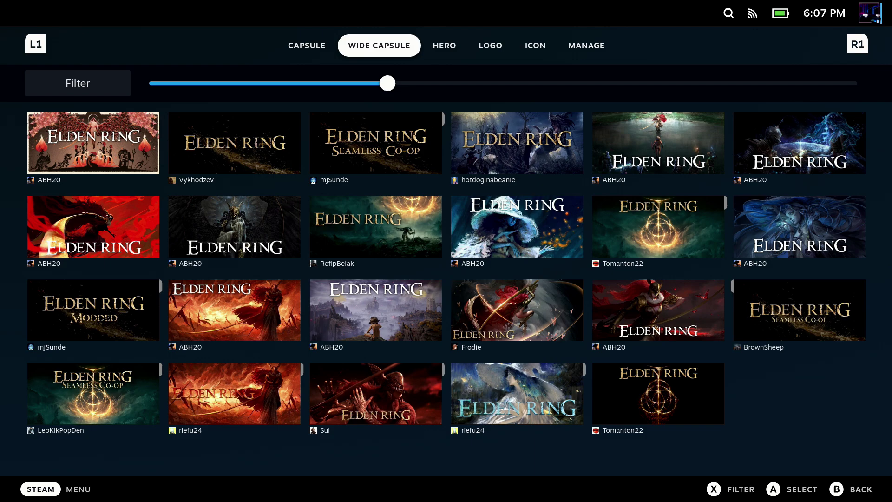
key("Right")
key("Right")
key("Right")
key("Right")
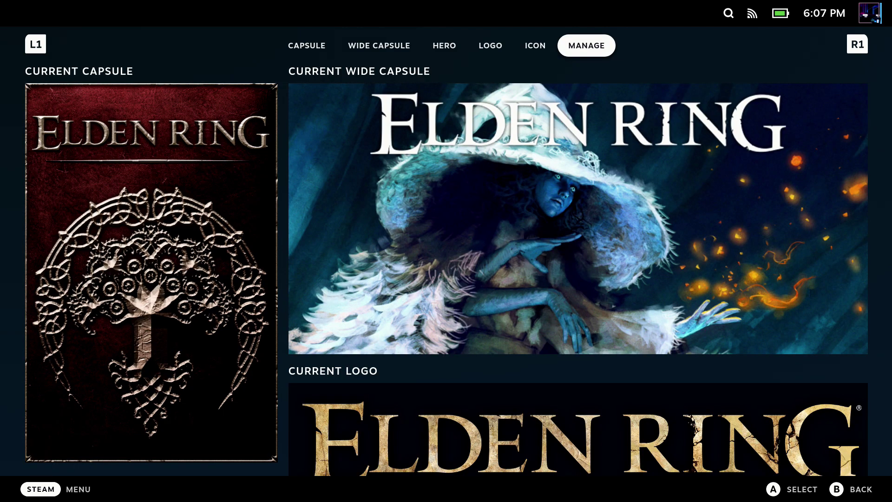
key("Down")
key("Down")
key("Down")
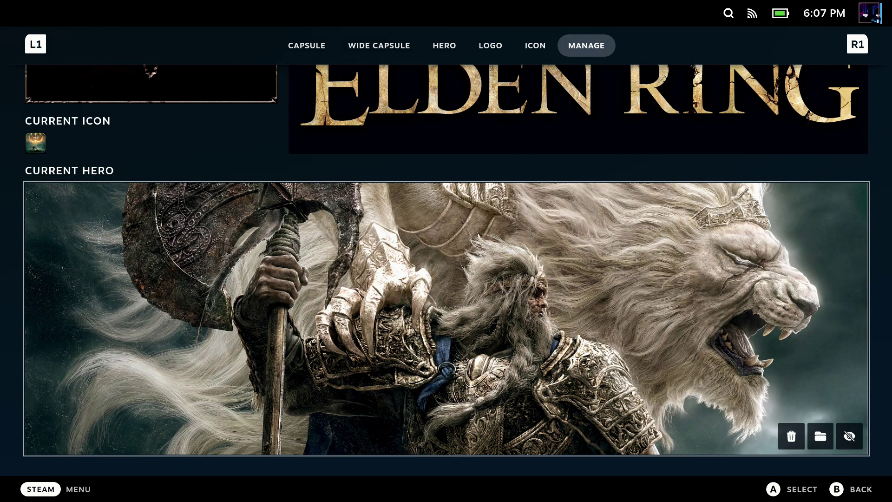
key("Escape")
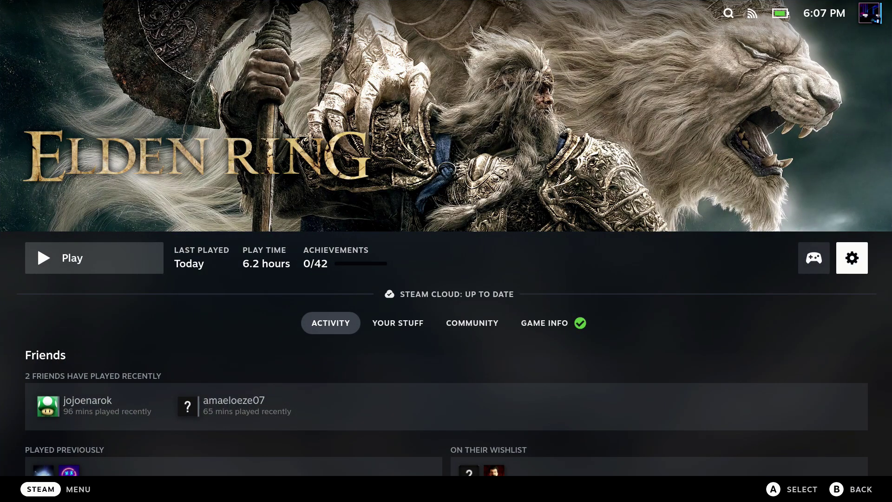
key("Escape")
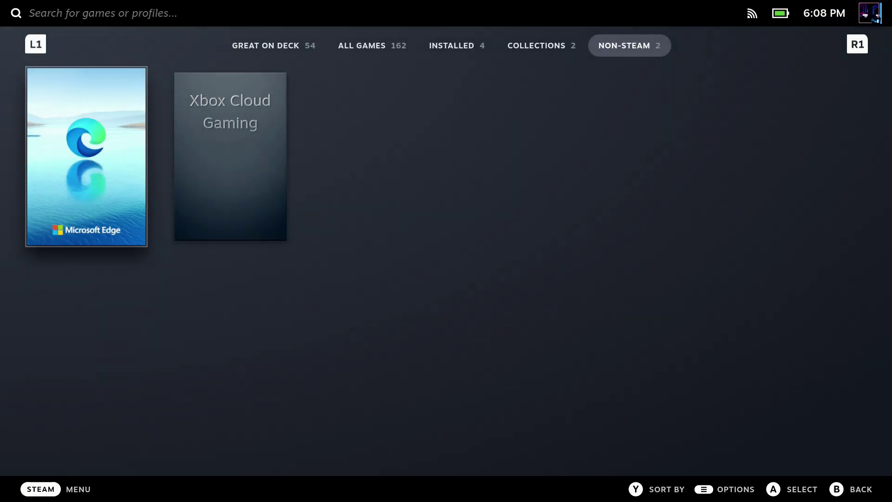
Apply the fifth capsule, the green CLOUD GAMING cover, to the Xbox Cloud Gaming shortcut.
key("Right")
key("Menu")
key("Down")
key("Down")
key("Down")
key("Down")
key("Down")
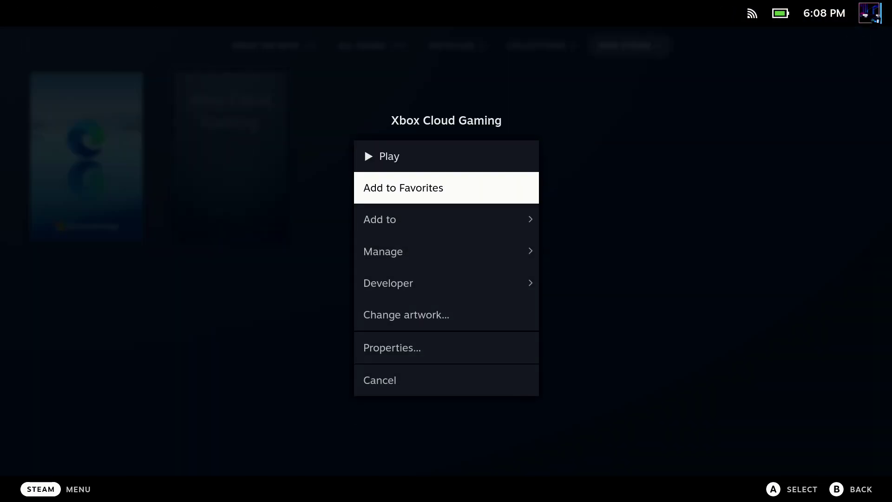
key("Return")
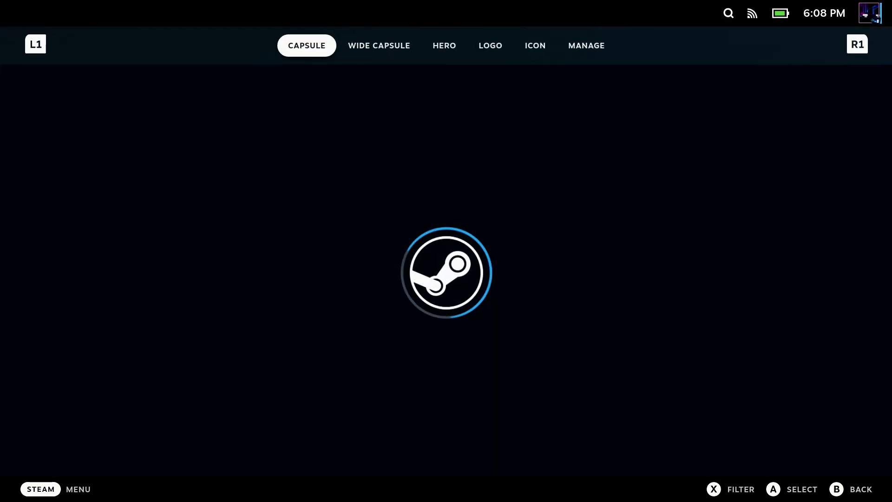
key("Down")
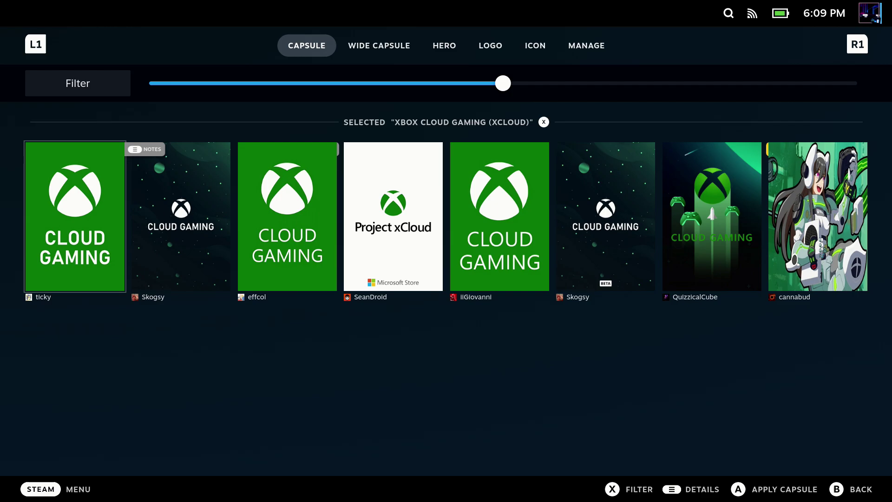
key("Right")
key("Right")
key("Right")
key("Right")
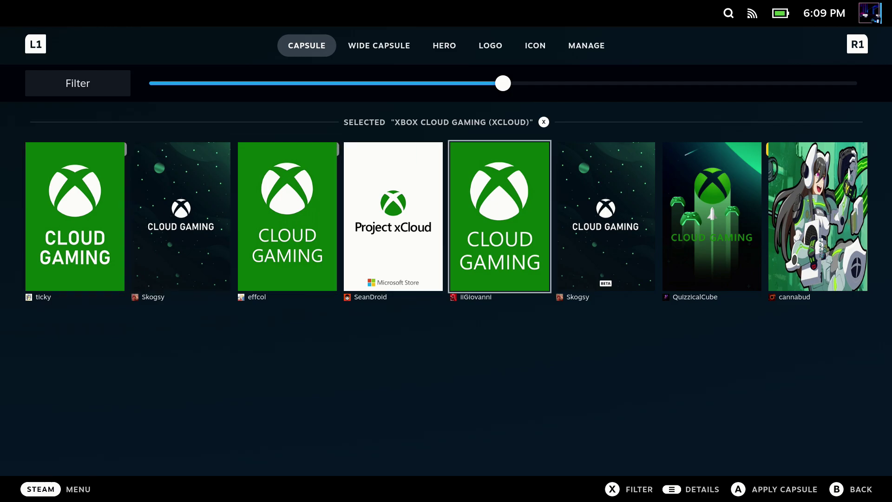
key("Return")
key("Up")
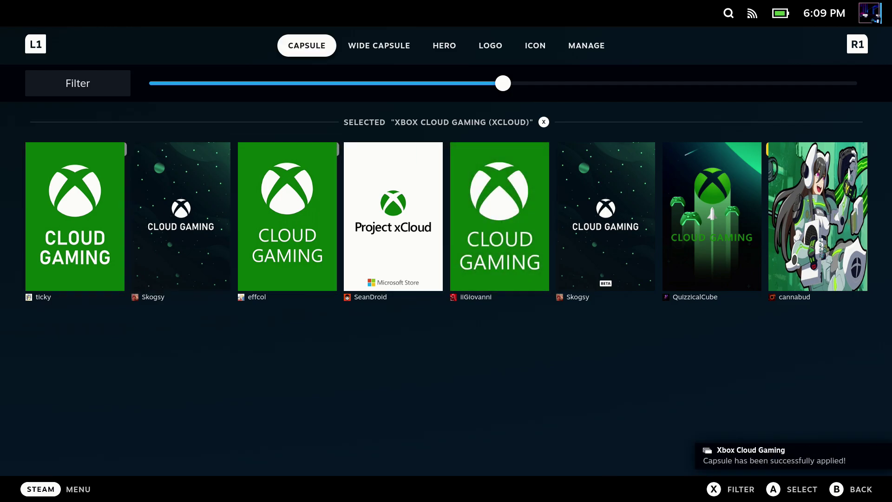
Review Xbox Cloud Gaming's current artwork, then launch the Cloud Gaming shortcut from the library.
key("Right")
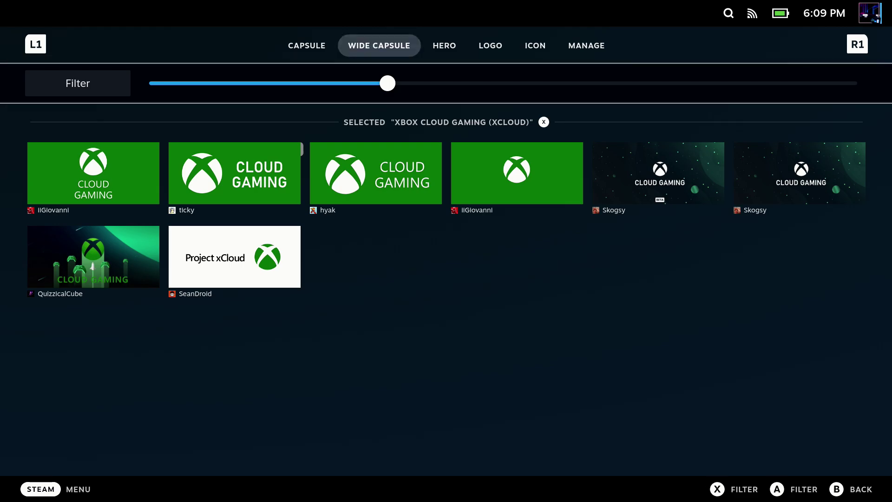
key("Right")
key("Right")
key("Right")
key("Right")
key("Down")
key("Down")
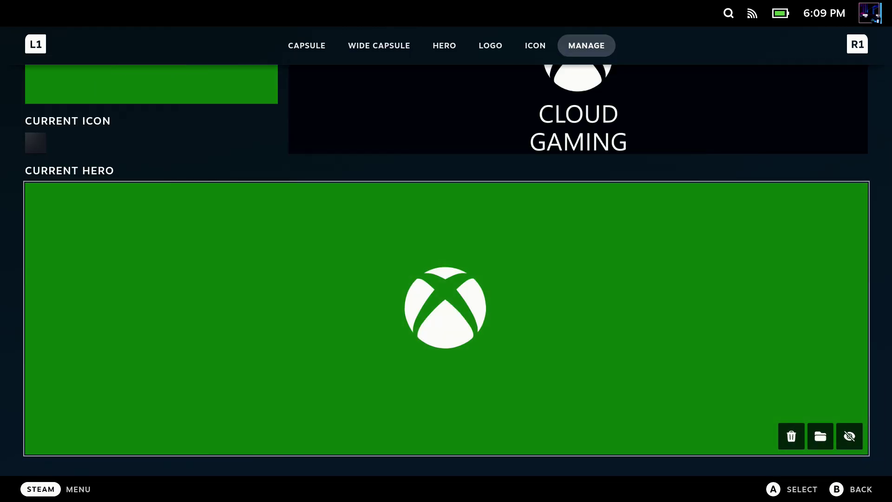
key("Escape")
key("Escape")
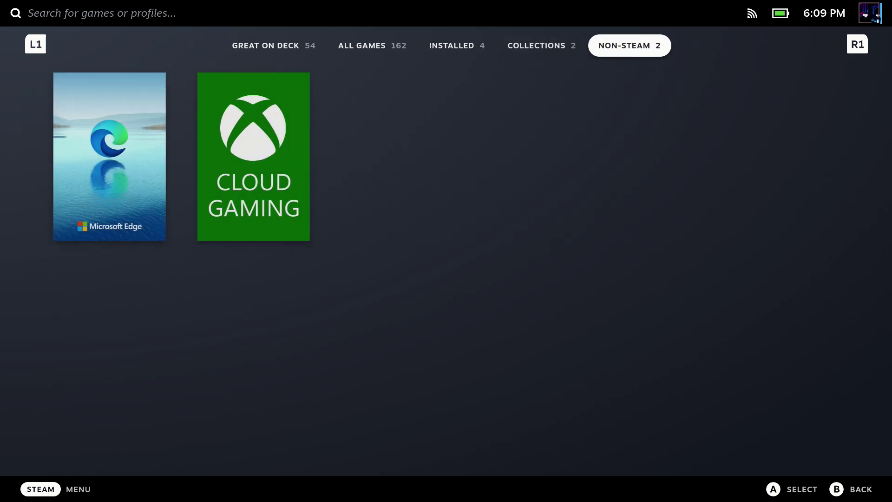
key("Down")
key("Return")
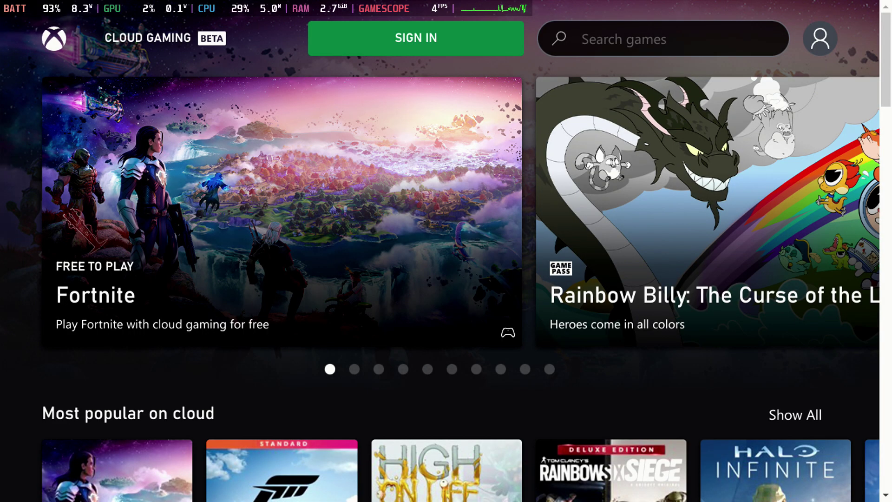
Browse the cloud game rows down to Leaving soon and back up, then return to Steam Home.
key("Down")
key("Down")
key("Down")
key("Down")
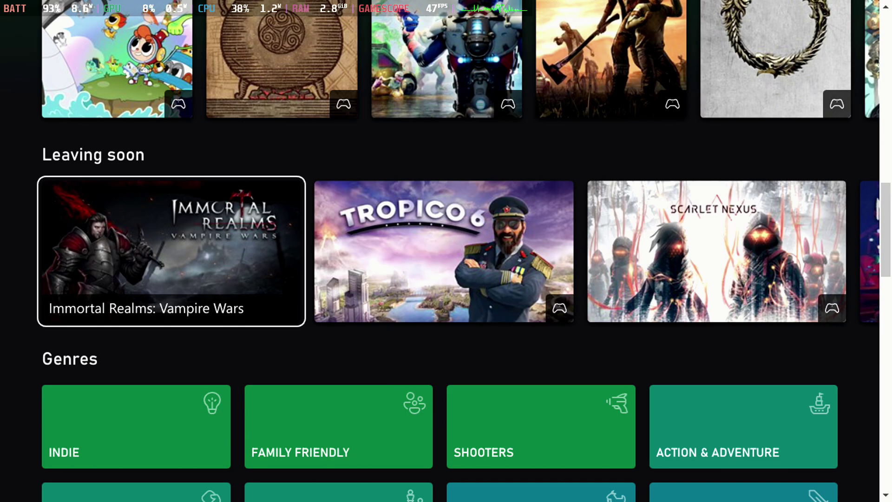
key("Up")
key("Up")
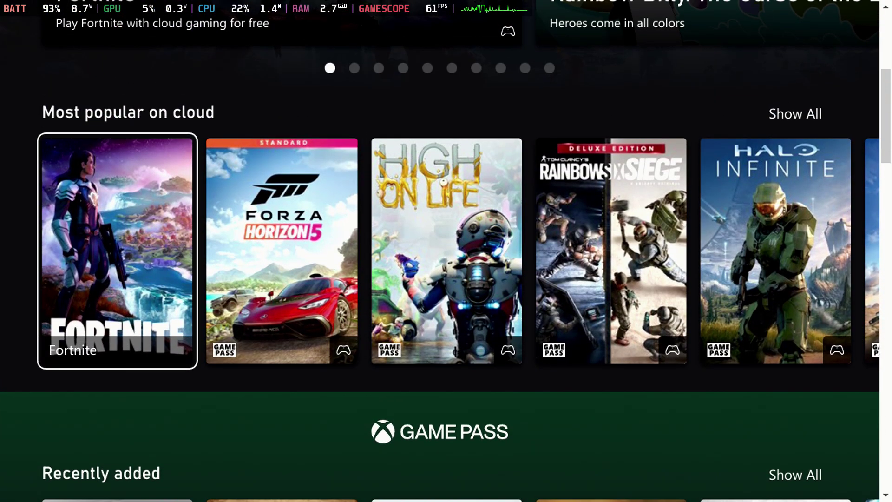
key("Escape")
Apply the Nintendo 64 box art as the library capsule for Shadows of the Empire.
key("Right")
key("Right")
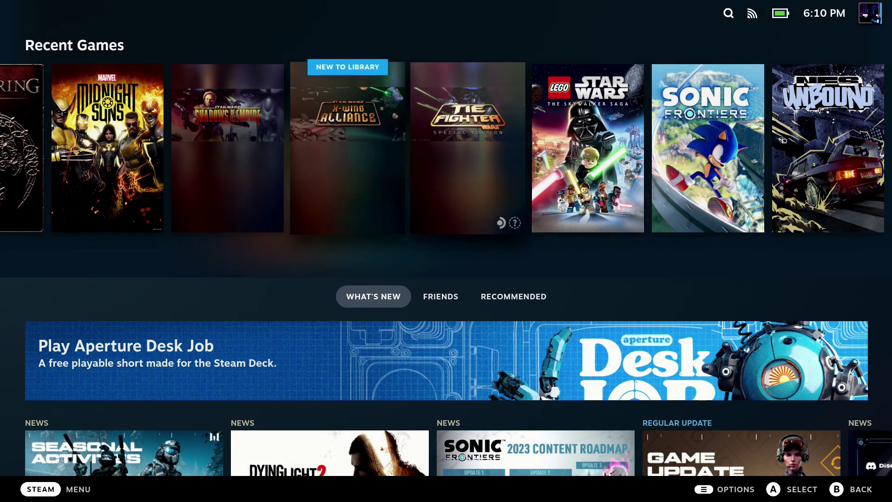
key("Left")
key("Left")
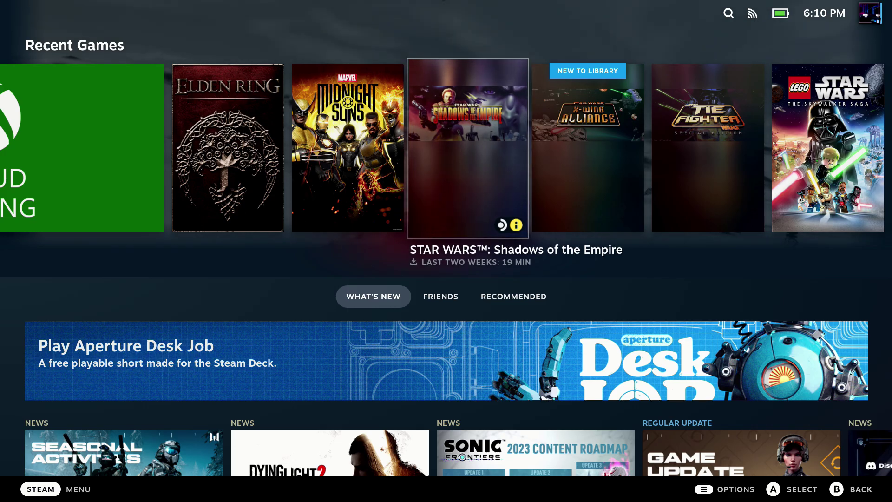
key("Menu")
key("Down")
key("Down")
key("Down")
key("Down")
key("Down")
key("Return")
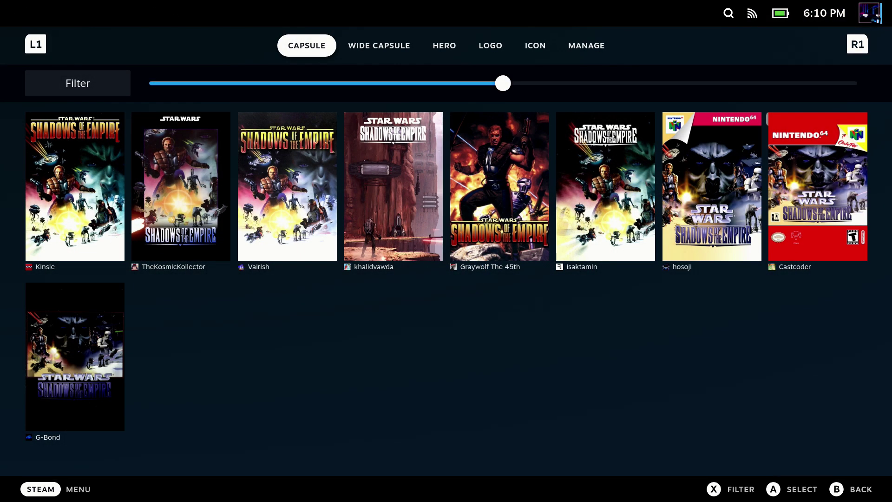
key("Down")
key("Right")
key("Right")
key("Right")
key("Right")
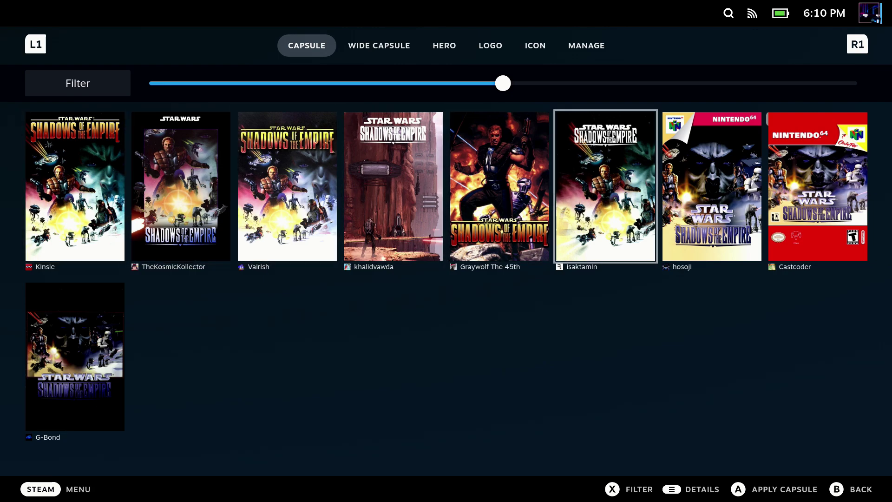
key("Right")
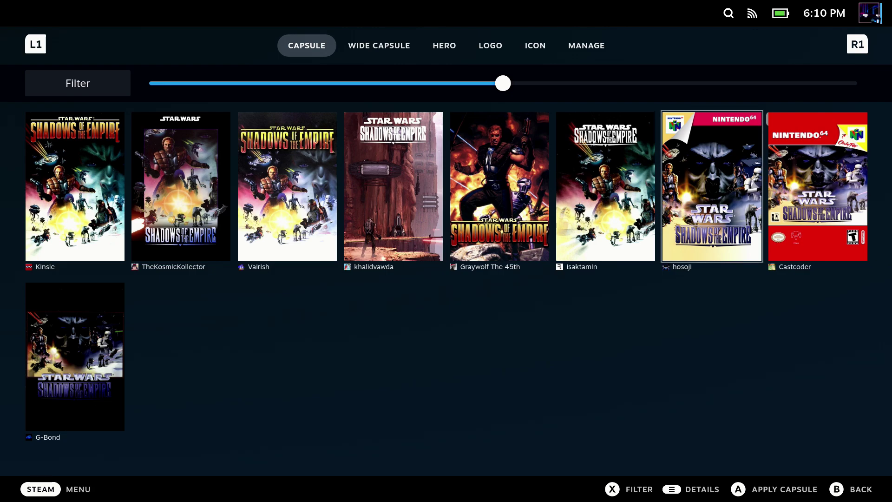
key("Return")
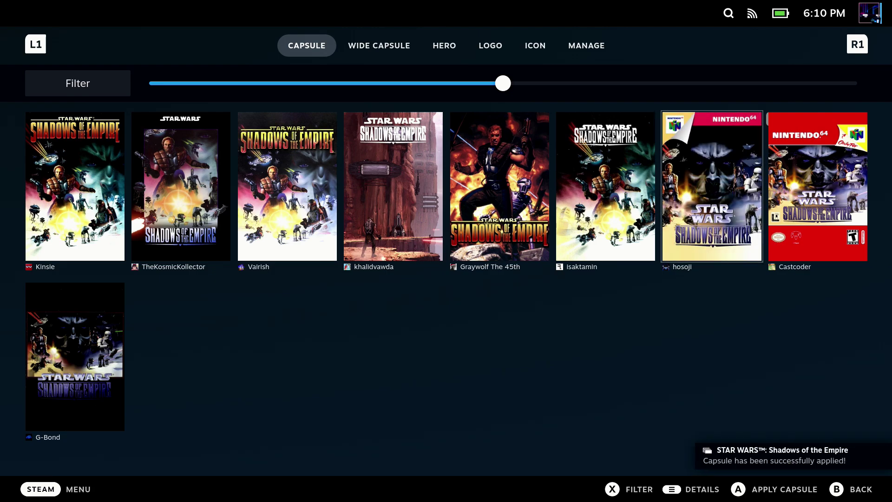
Review the wide capsule and current artwork overview, then exit artwork customisation.
key("Up")
key("Right")
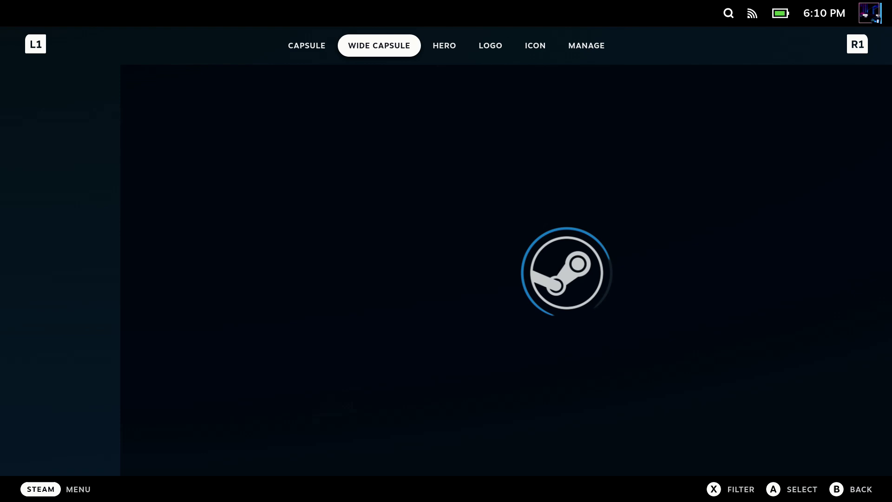
key("Right")
key("Right")
key("Right")
key("Right")
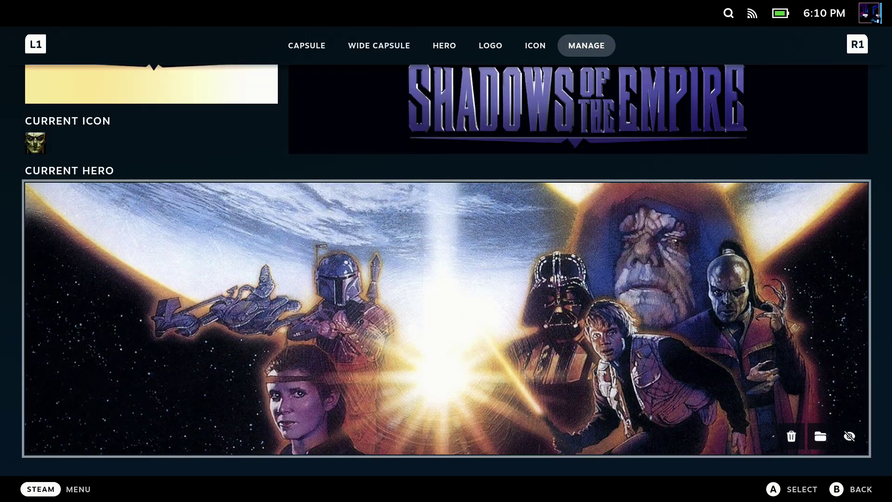
key("Up")
key("Escape")
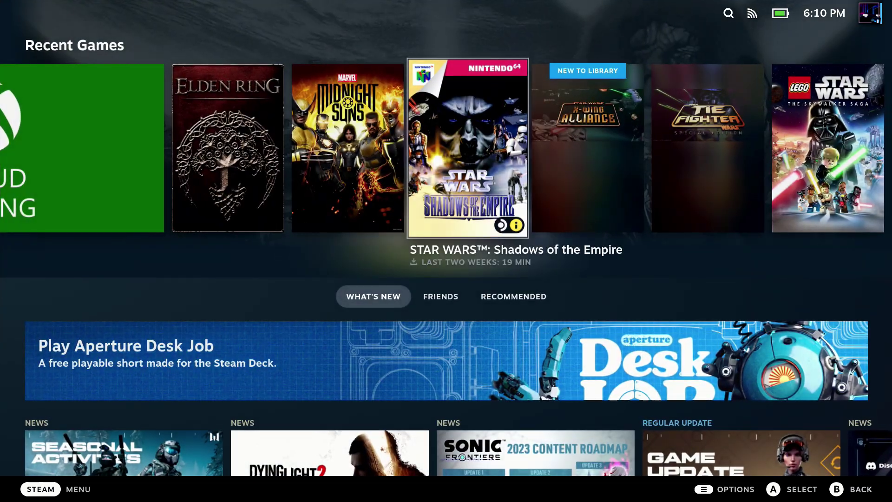
Check the Shadows of the Empire game page, then return to its tile in Recent Games.
key("Return")
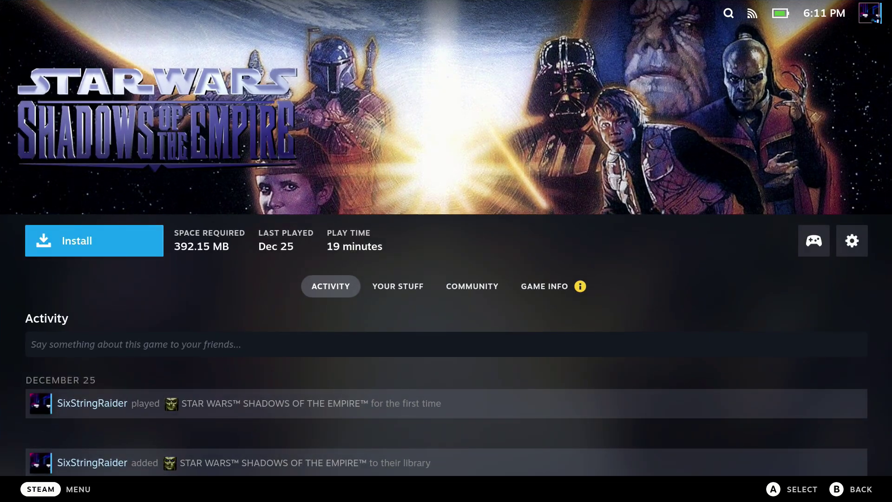
key("Escape")
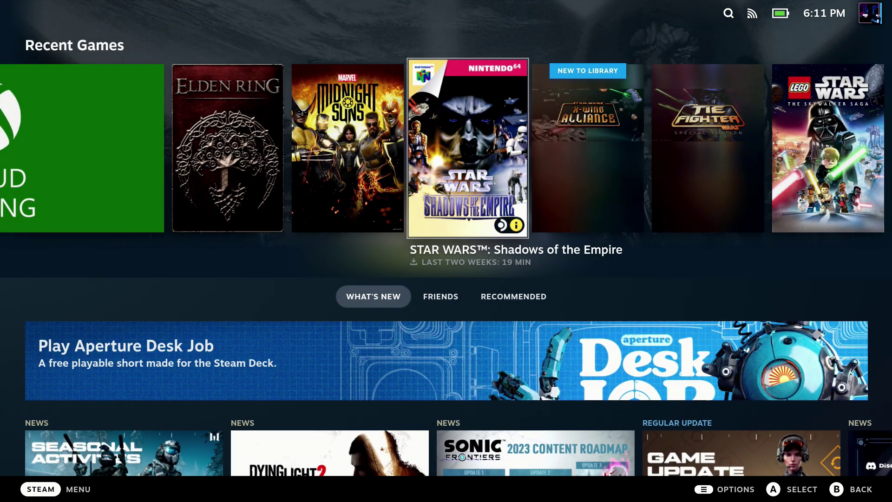
key("Right")
key("Right")
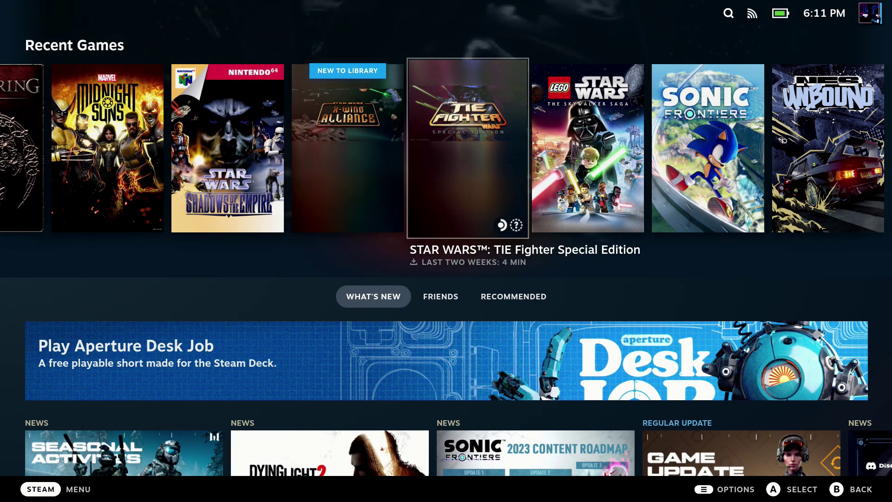
key("Left")
key("Left")
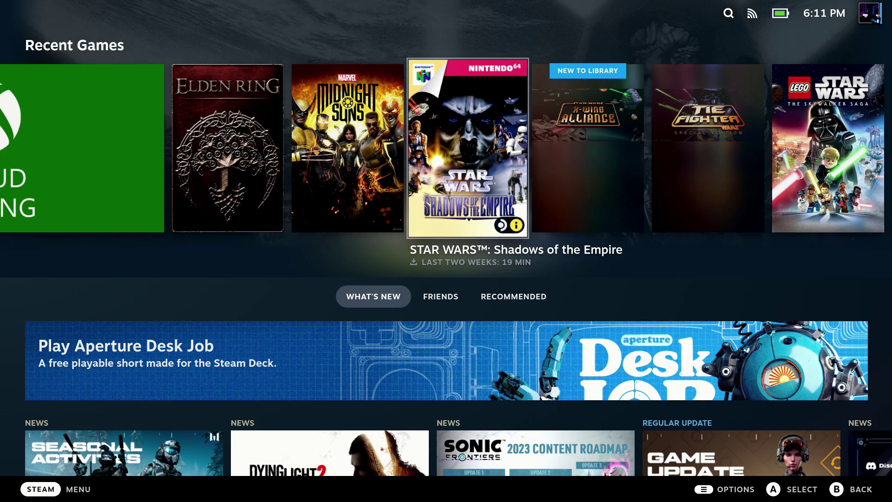
key("Left")
key("Left")
key("Left")
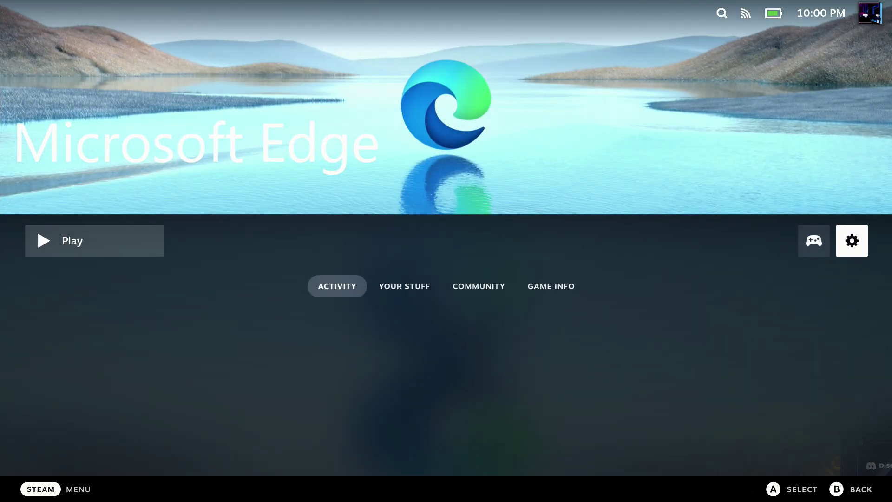
Open Microsoft Edge's Change artwork editor and move to the current hero banner's folder button.
key("Left")
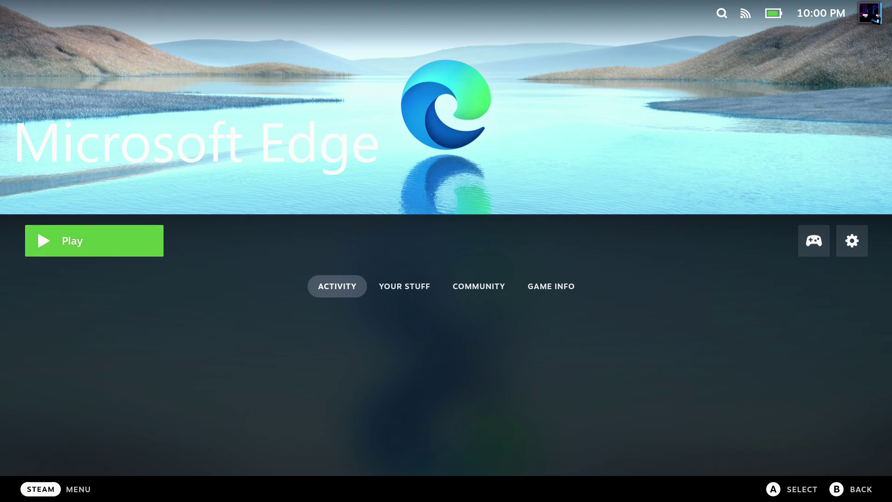
key("Right")
key("Right")
key("Return")
key("Down")
key("Down")
key("Down")
key("Down")
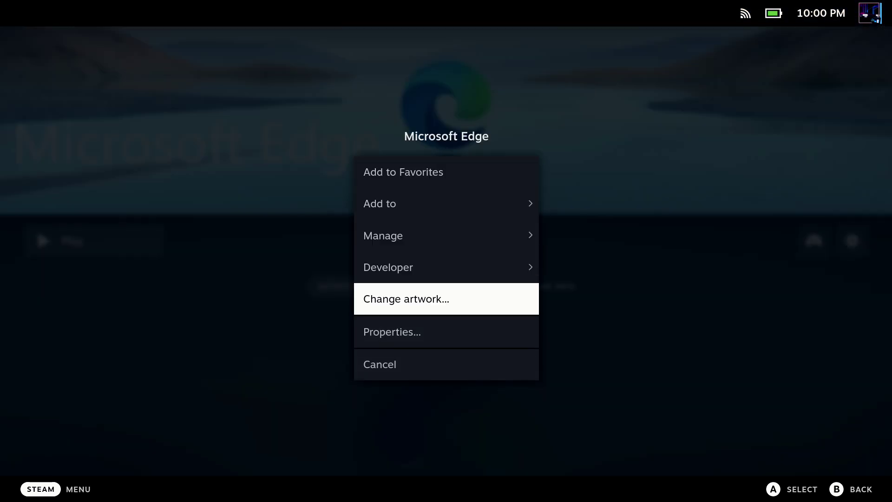
key("Return")
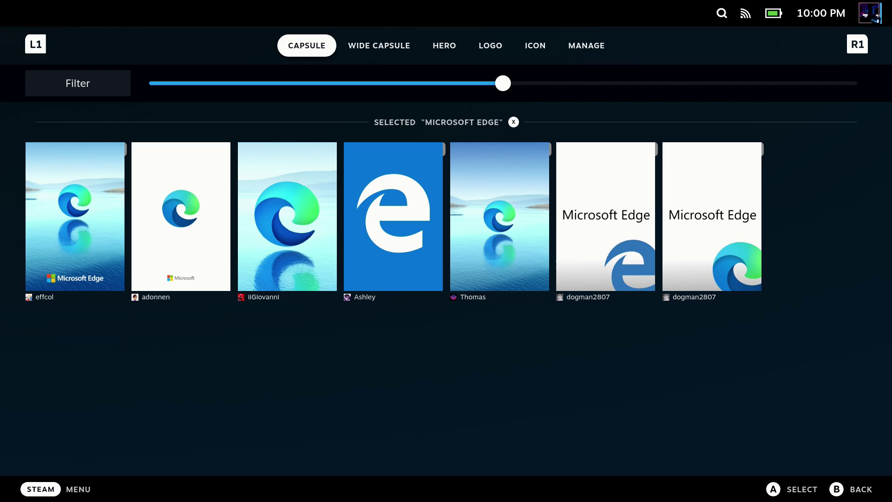
key("Left")
key("Down")
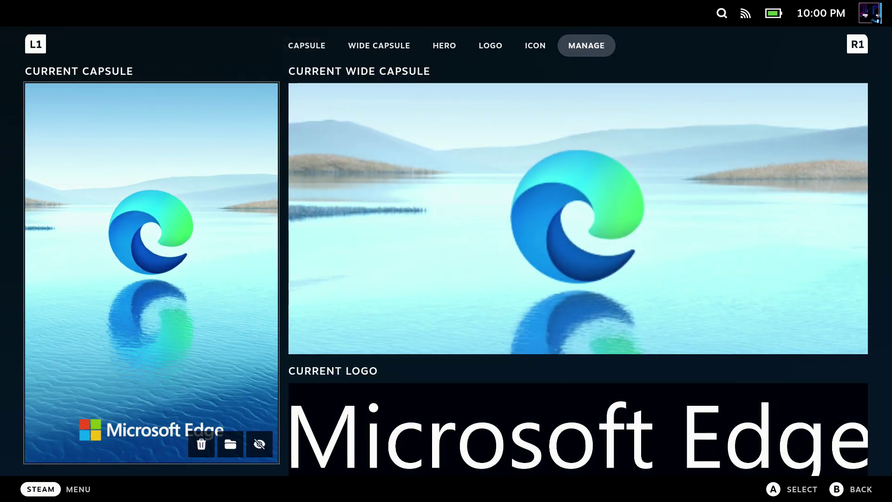
key("Right")
key("Down")
key("Down")
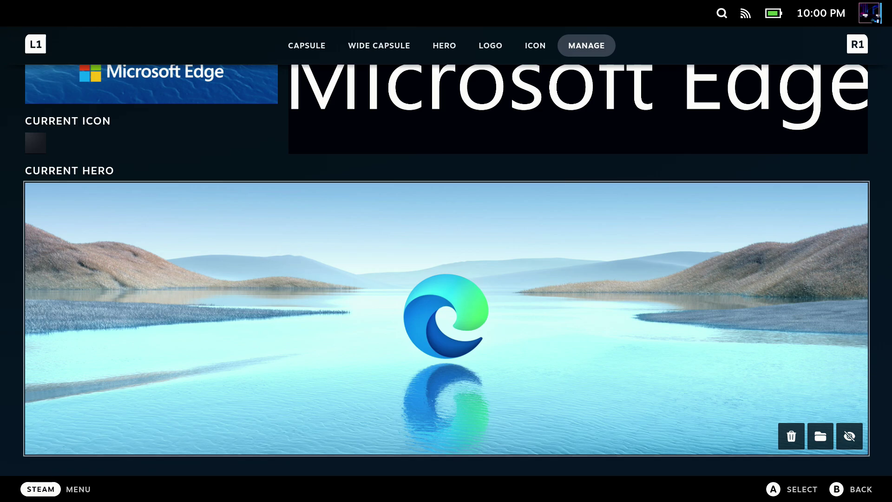
key("Right")
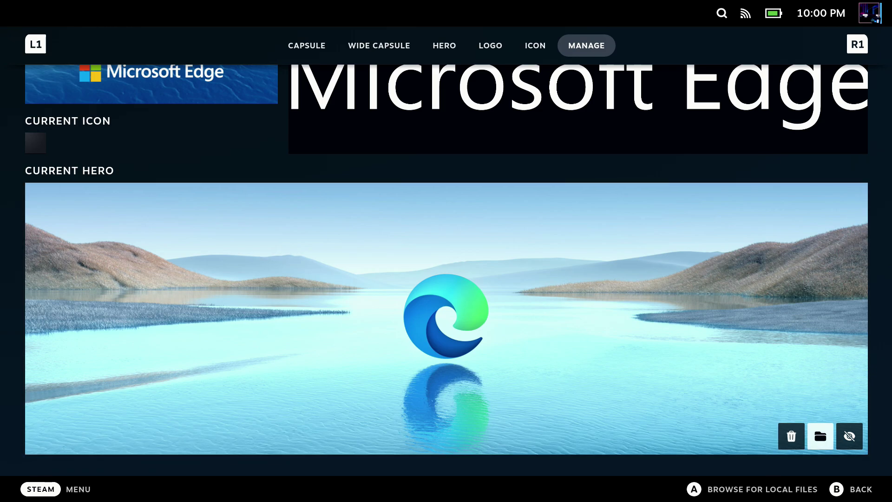
Load Microsoft_Edge_Beta_Banner_Animated.png from Downloads > Microsoft Edge Beta as the Edge hero banner.
key("Return")
key("Down")
key("Down")
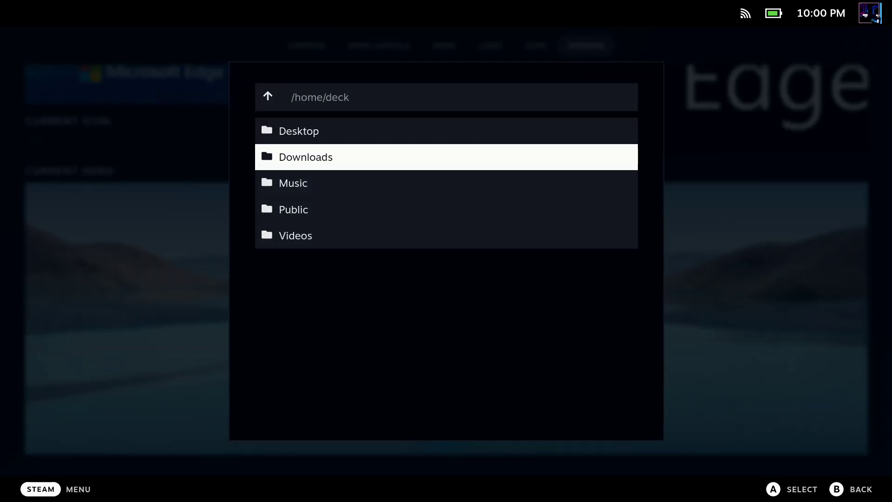
key("Return")
key("Down")
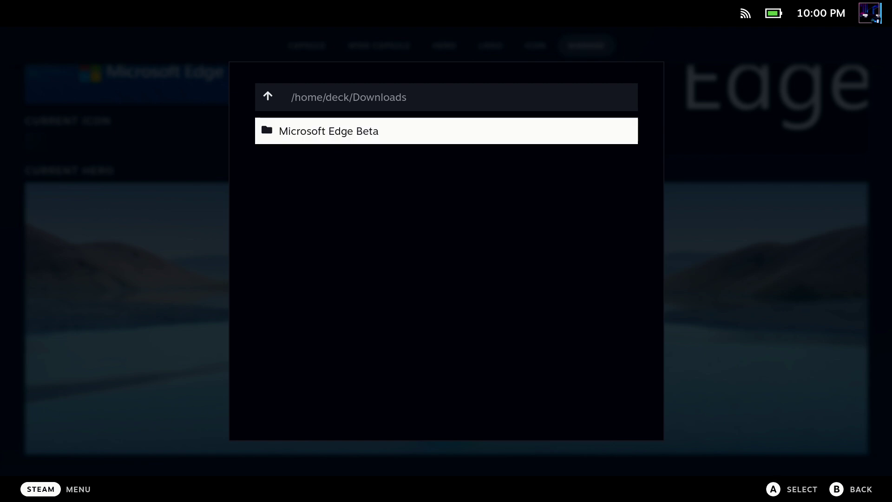
key("Return")
key("Down")
key("Down")
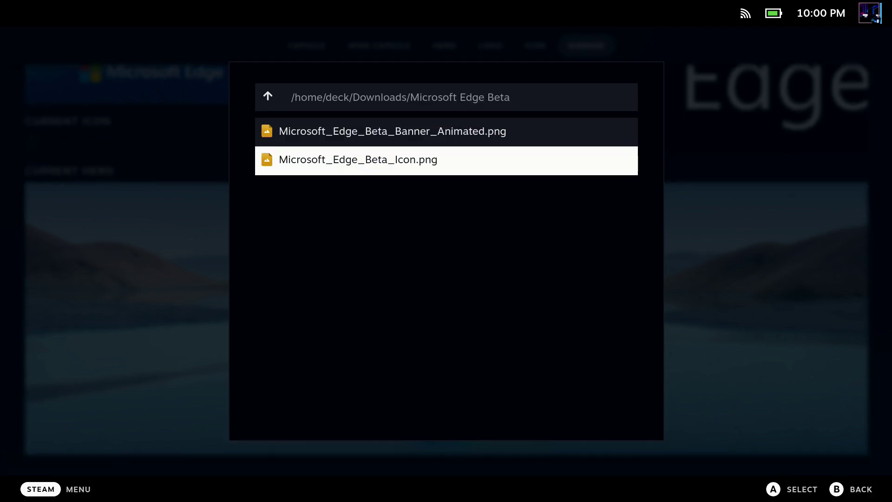
key("Up")
key("Return")
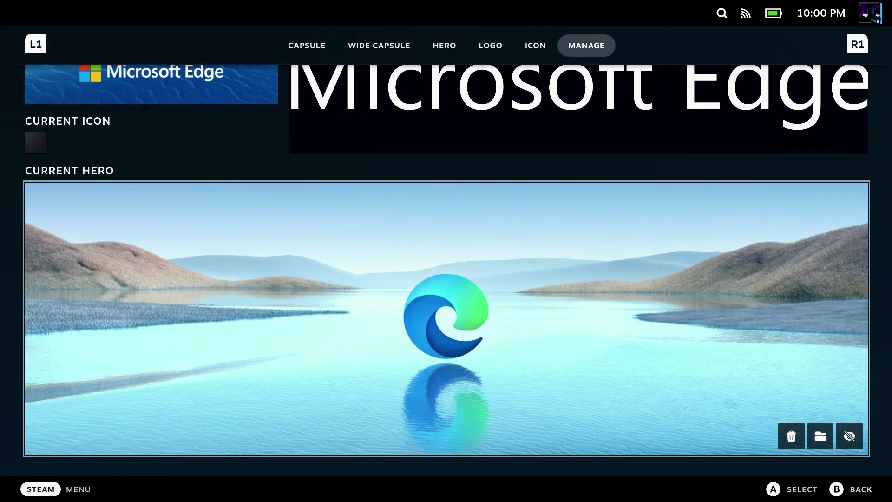